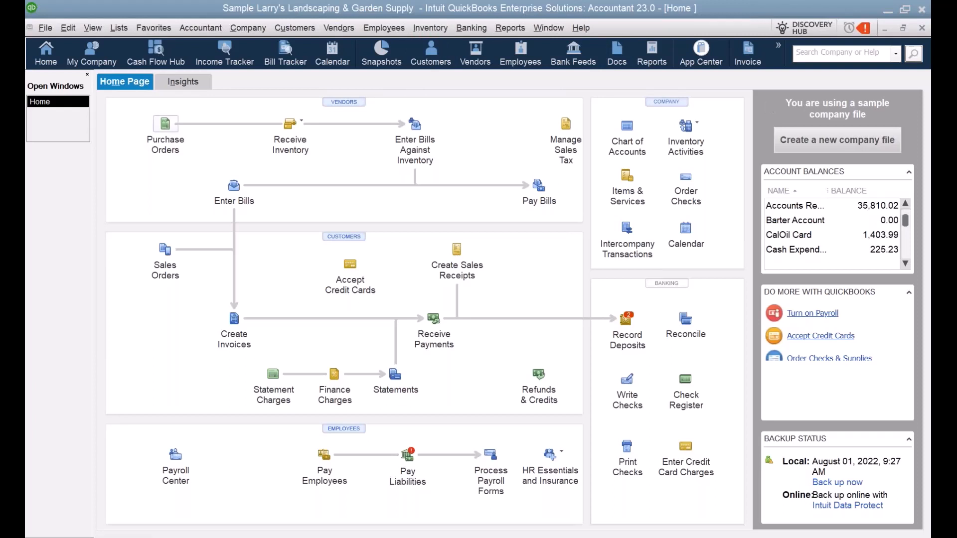
# Step: Re-maximize the QuickBooks window and open the Chart of Accounts list
pyautogui.doubleClick(547, 10)
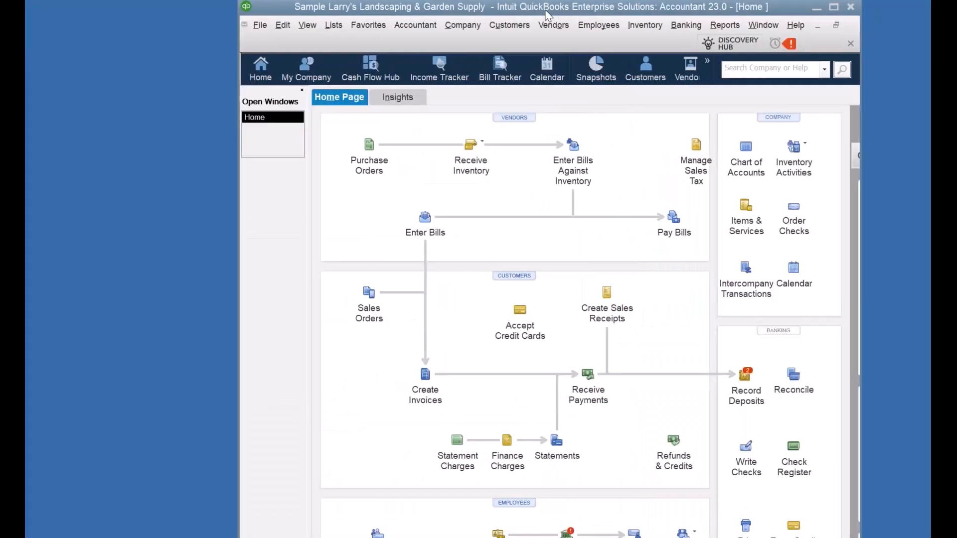
pyautogui.moveTo(547, 13)
pyautogui.mouseDown()
pyautogui.moveTo(530, 14)
pyautogui.moveTo(542, 22)
pyautogui.mouseUp()
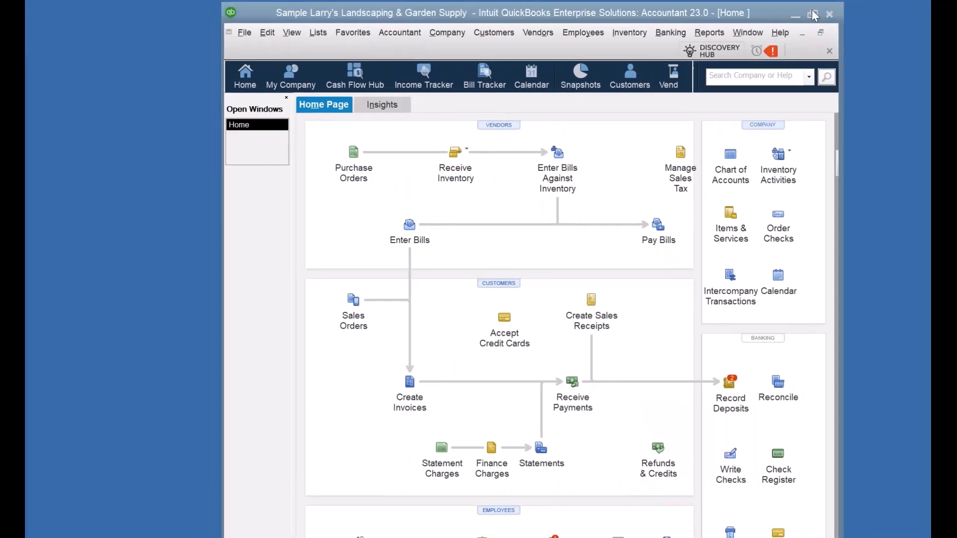
pyautogui.click(813, 14)
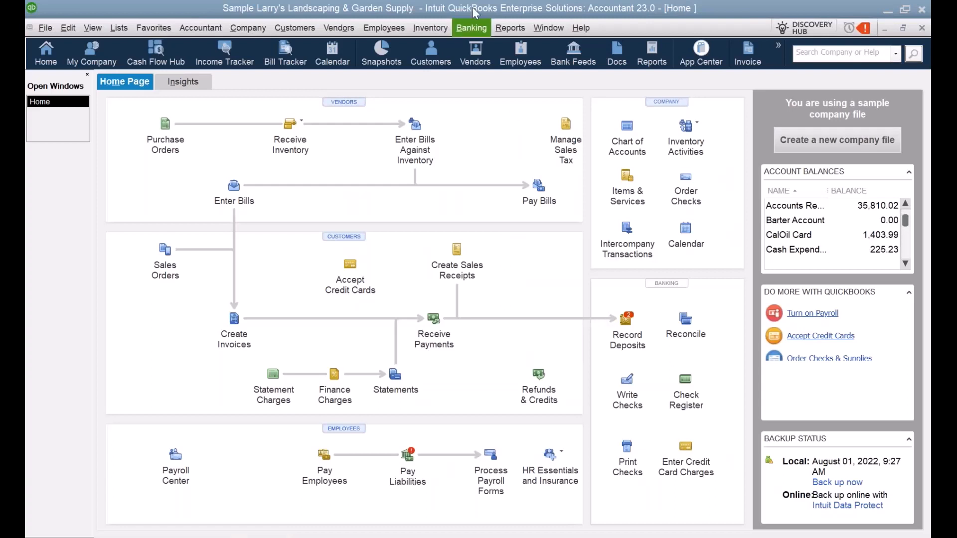
pyautogui.click(119, 28)
pyautogui.click(150, 52)
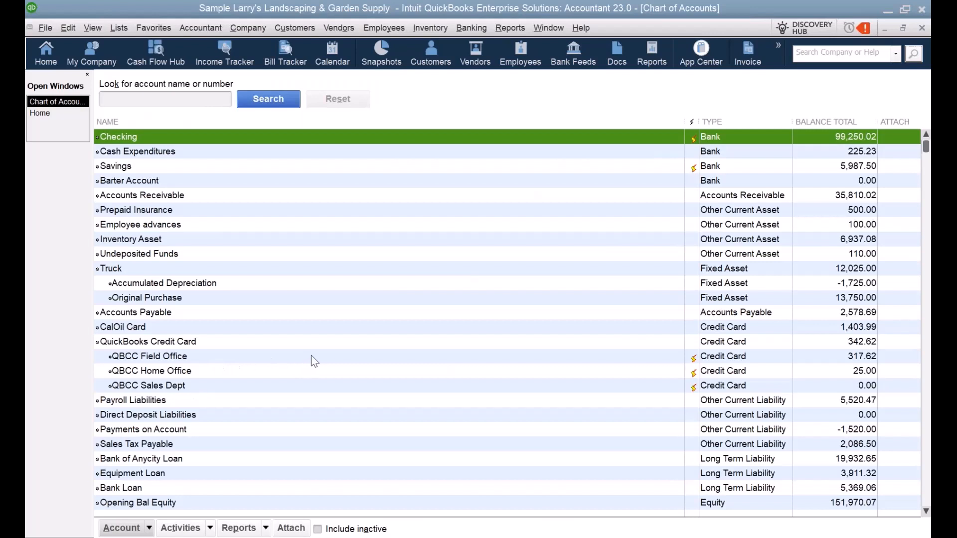
pyautogui.rightClick(326, 347)
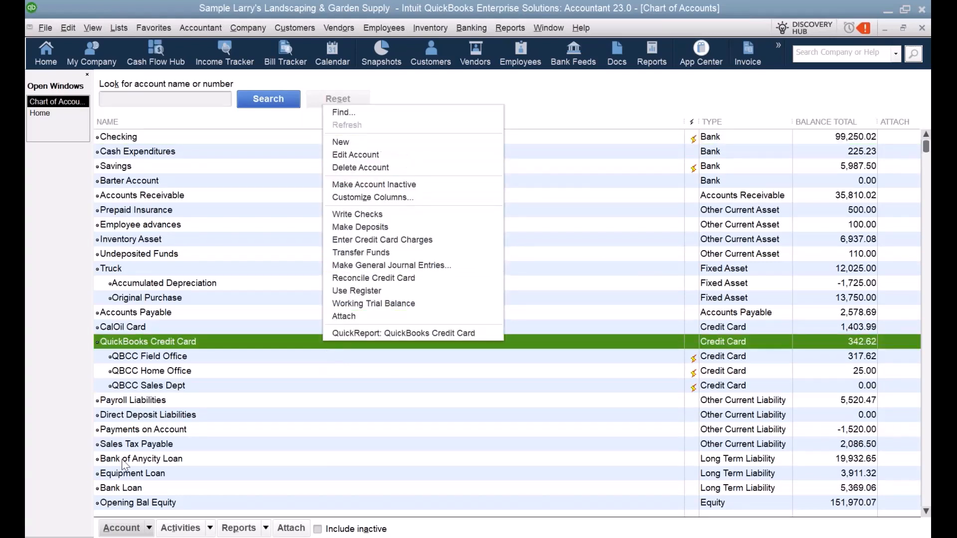
pyautogui.click(142, 531)
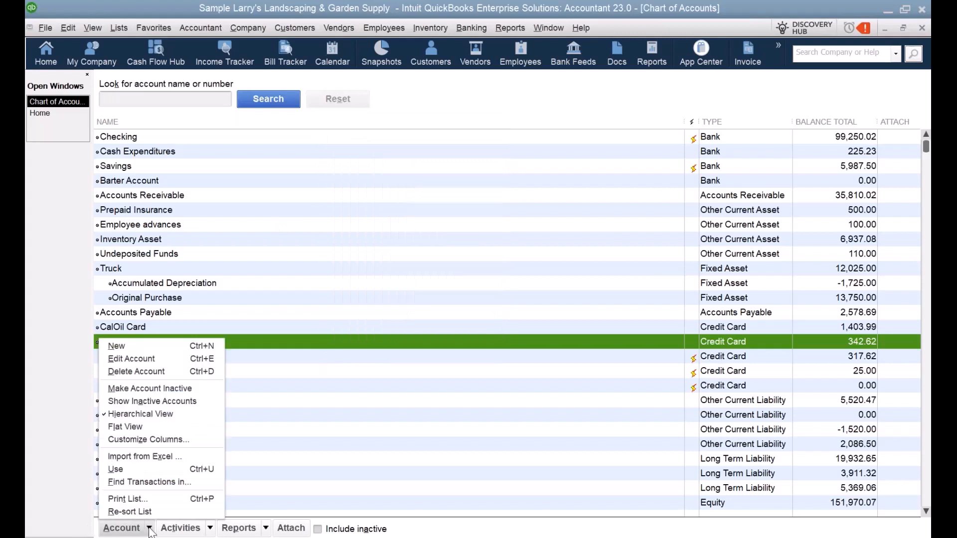
pyautogui.click(119, 347)
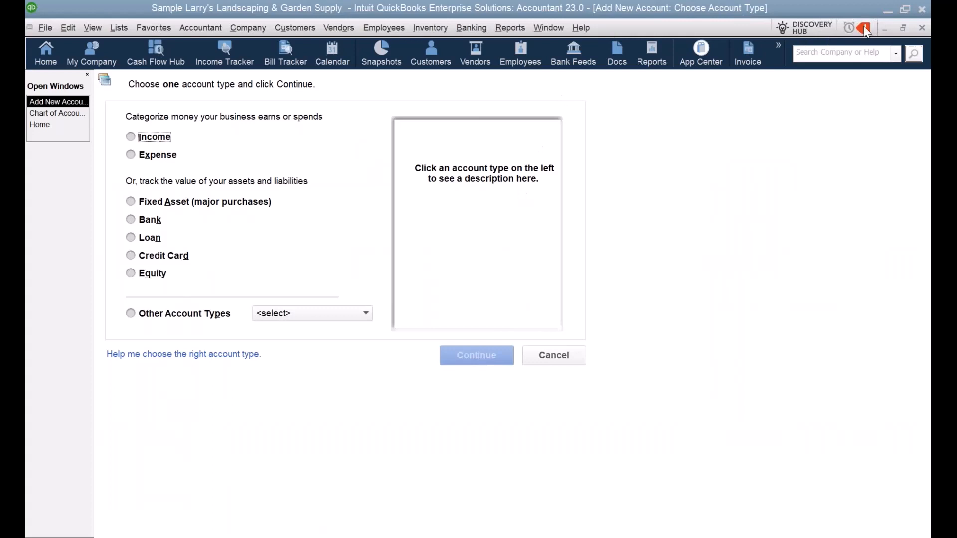
pyautogui.click(922, 28)
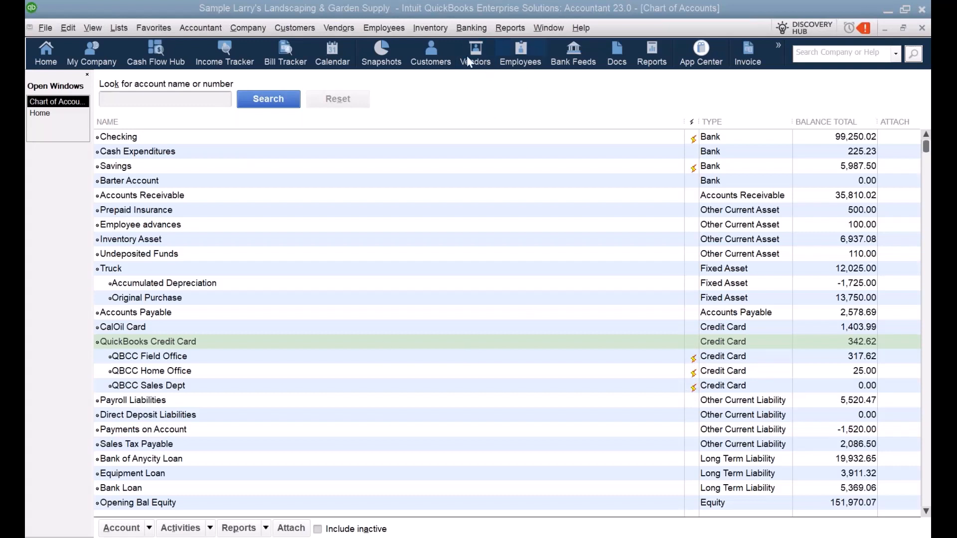
# Step: In the Bank Feeds Center, show the QBCC Field Office card ***8901 transaction list
pyautogui.click(475, 31)
pyautogui.moveTo(488, 143)
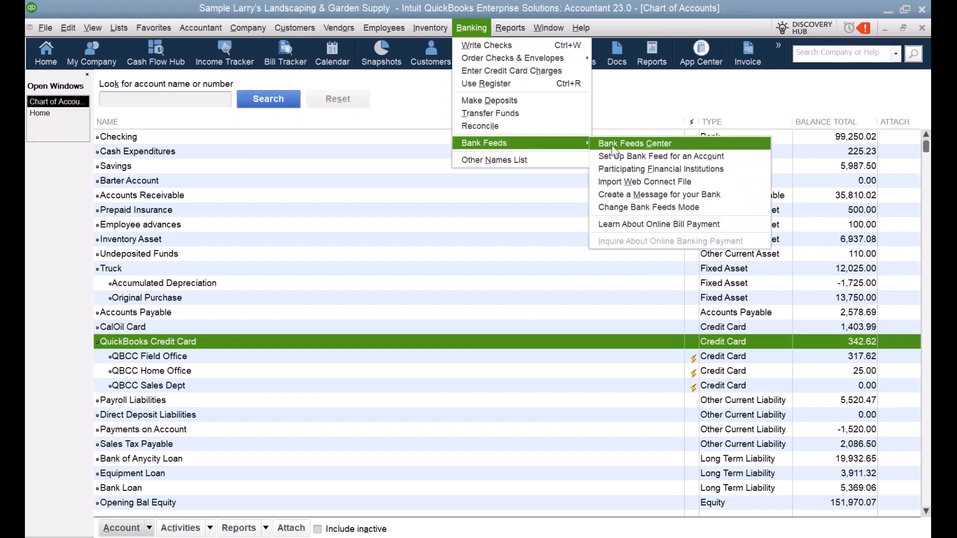
pyautogui.click(662, 172)
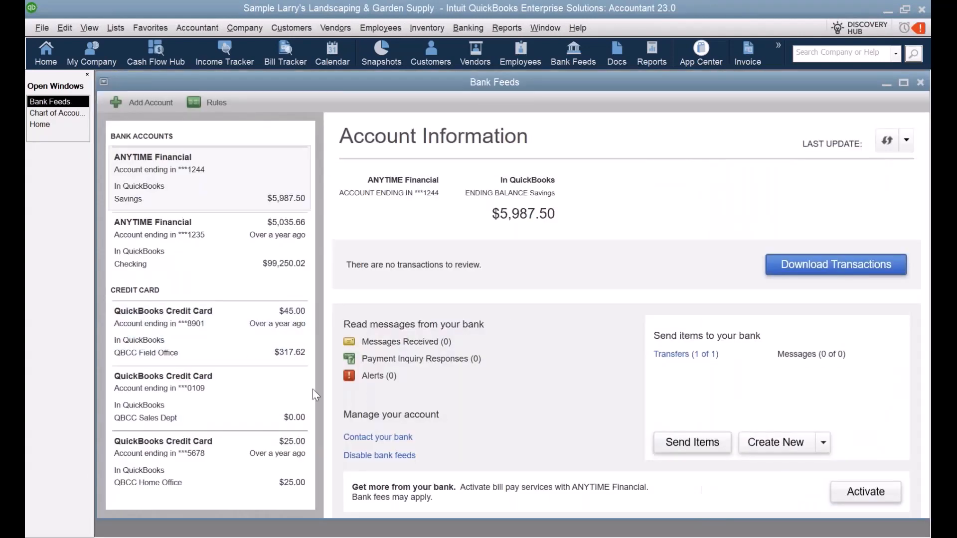
pyautogui.click(230, 334)
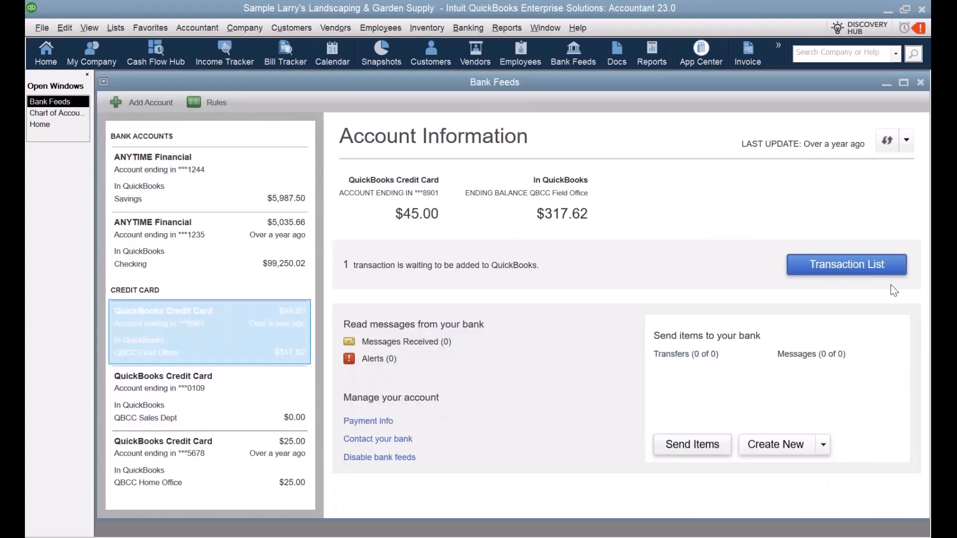
pyautogui.click(859, 268)
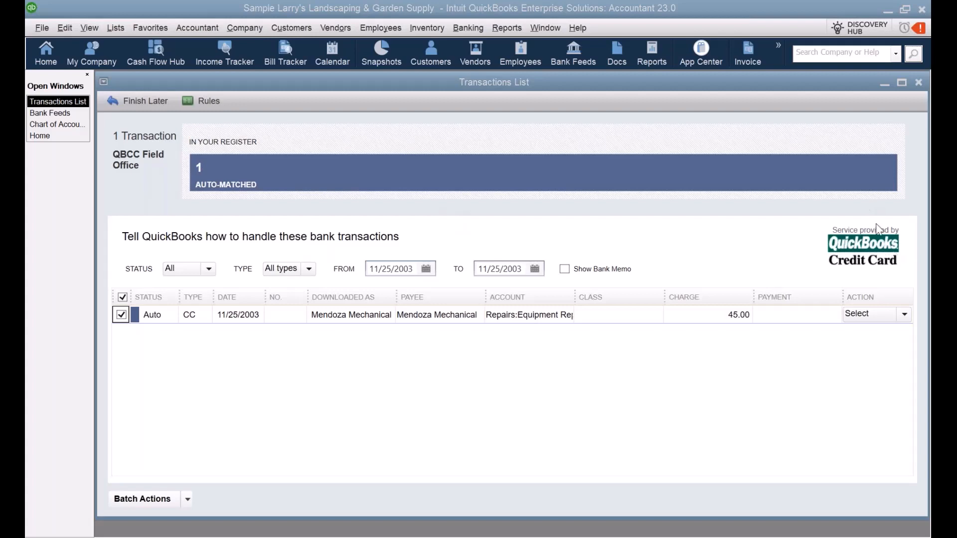
# Step: Close the Transactions List, Bank Feeds and Chart of Accounts windows, then open Receipt Management
pyautogui.click(919, 82)
pyautogui.click(920, 84)
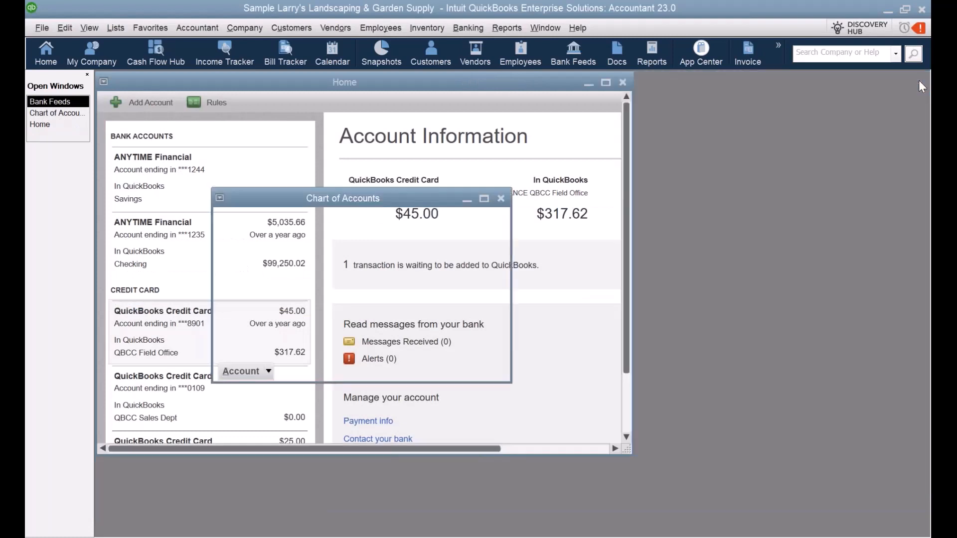
pyautogui.click(501, 198)
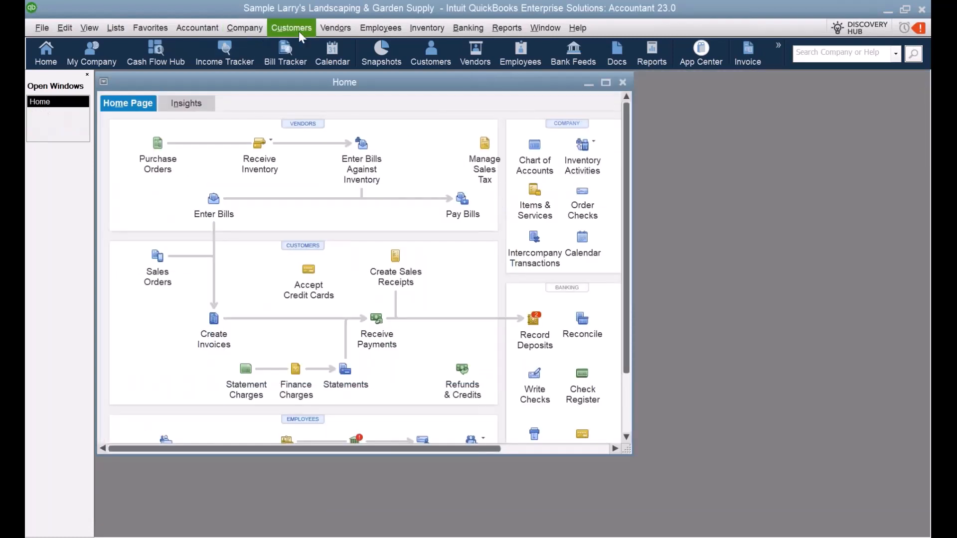
pyautogui.click(329, 28)
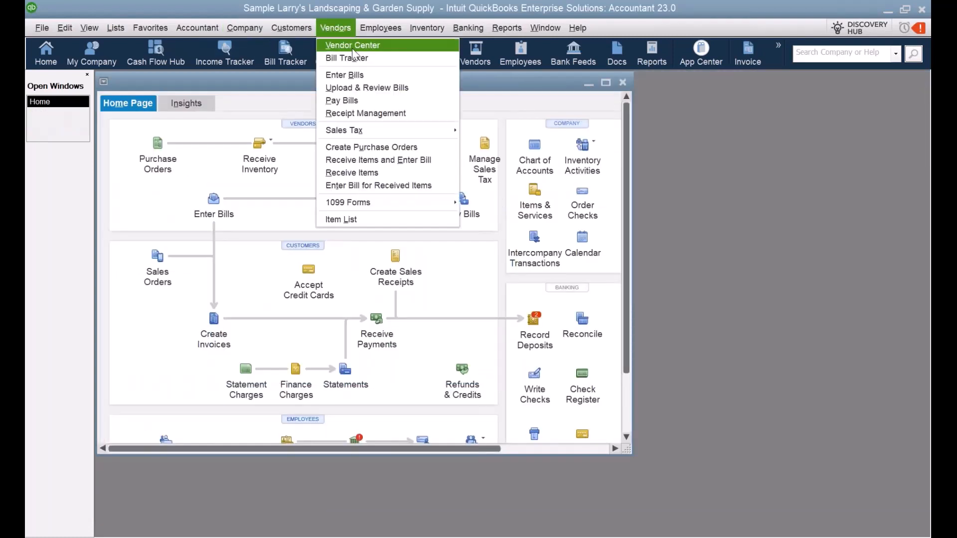
pyautogui.click(379, 114)
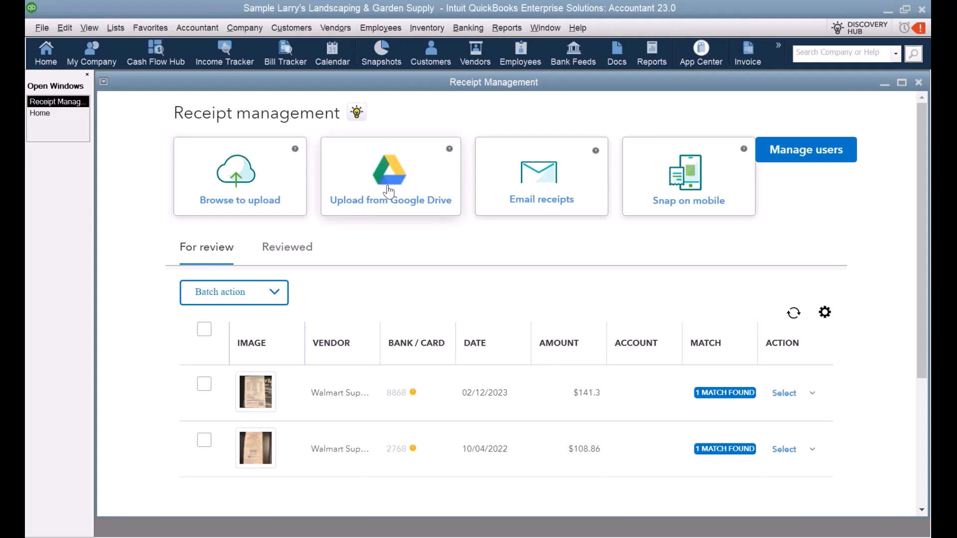
# Step: View the Email receipts setup and Snap on mobile instructions, closing each
pyautogui.click(546, 177)
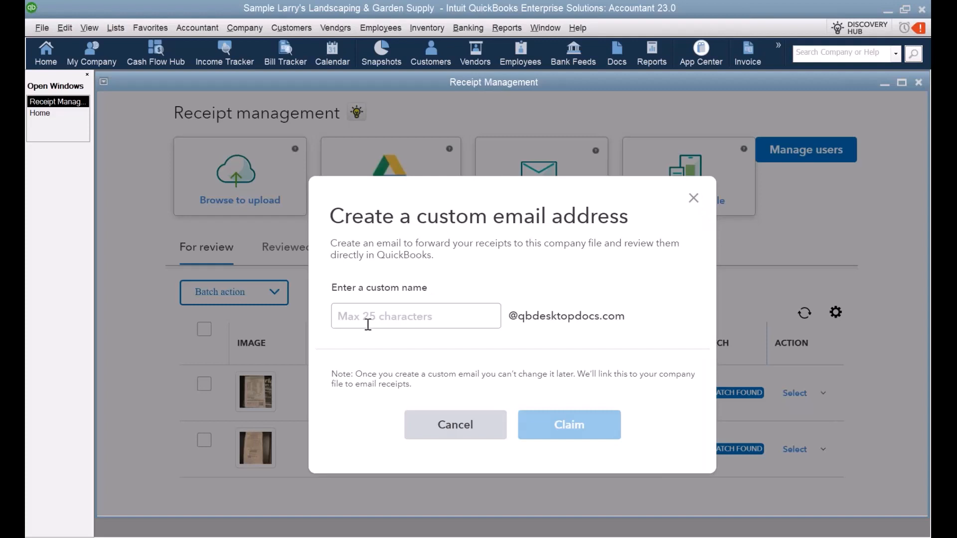
pyautogui.click(693, 199)
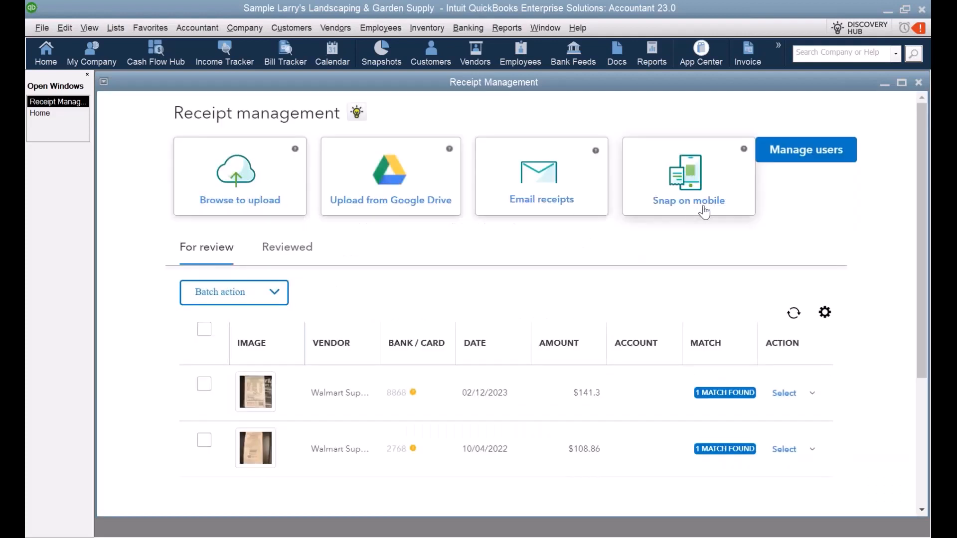
pyautogui.click(695, 186)
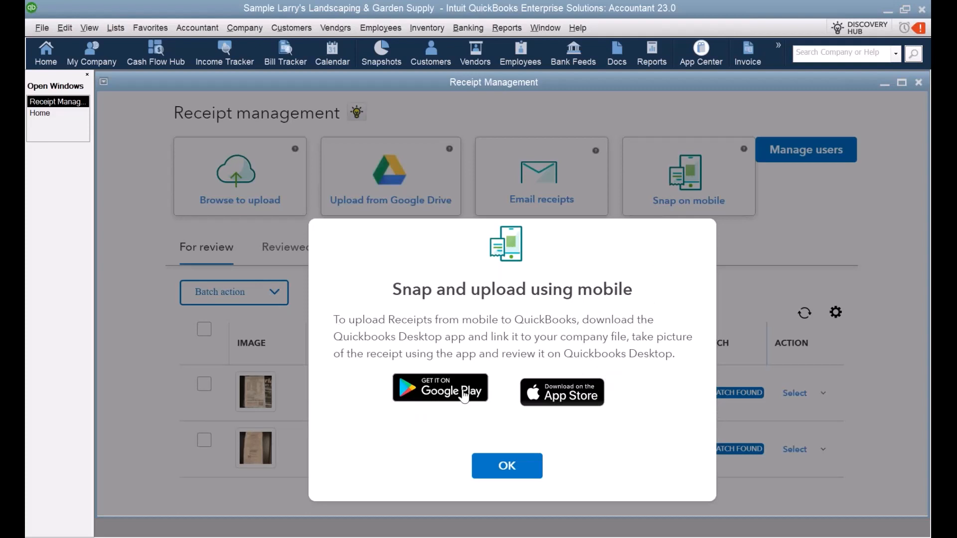
pyautogui.click(510, 471)
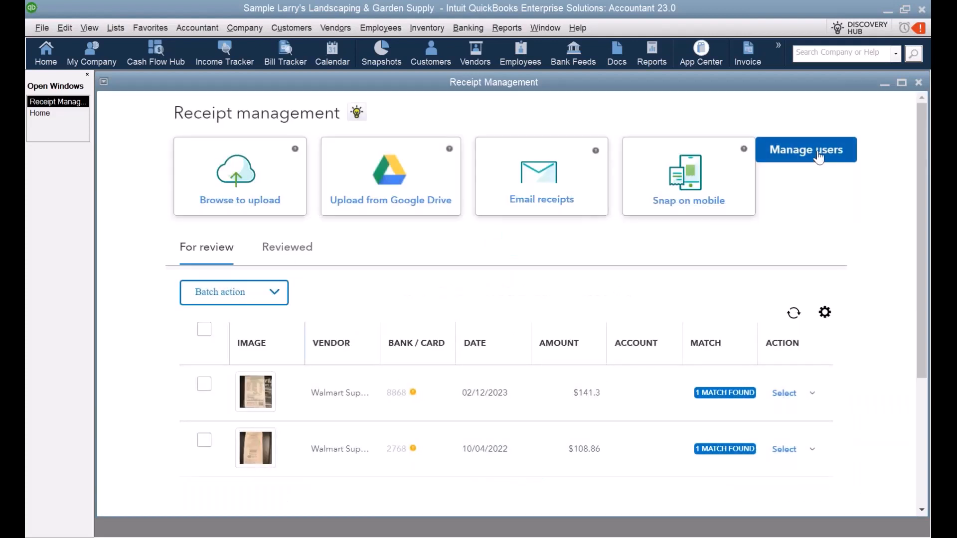
# Step: Choose giving desktop & mobile access to reach Intuit account user management
pyautogui.click(818, 156)
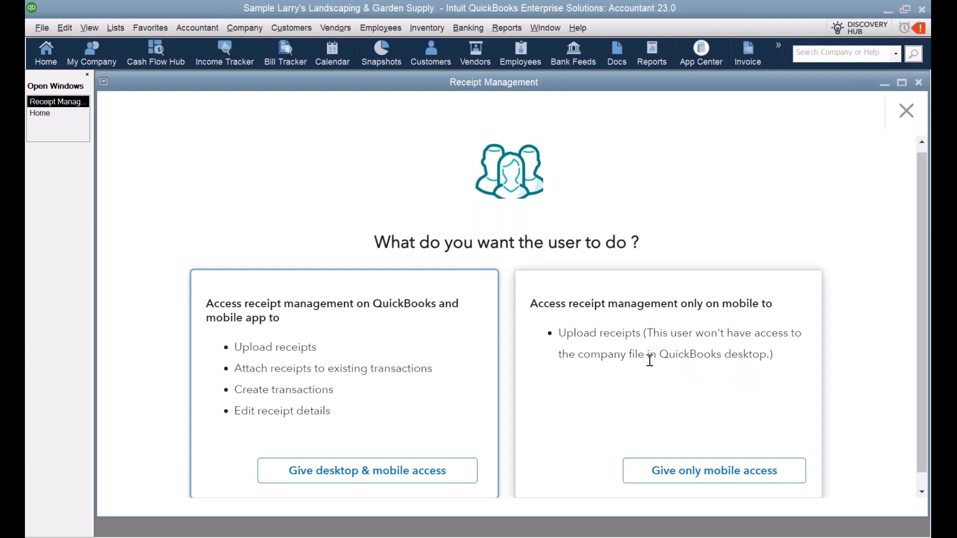
pyautogui.click(358, 479)
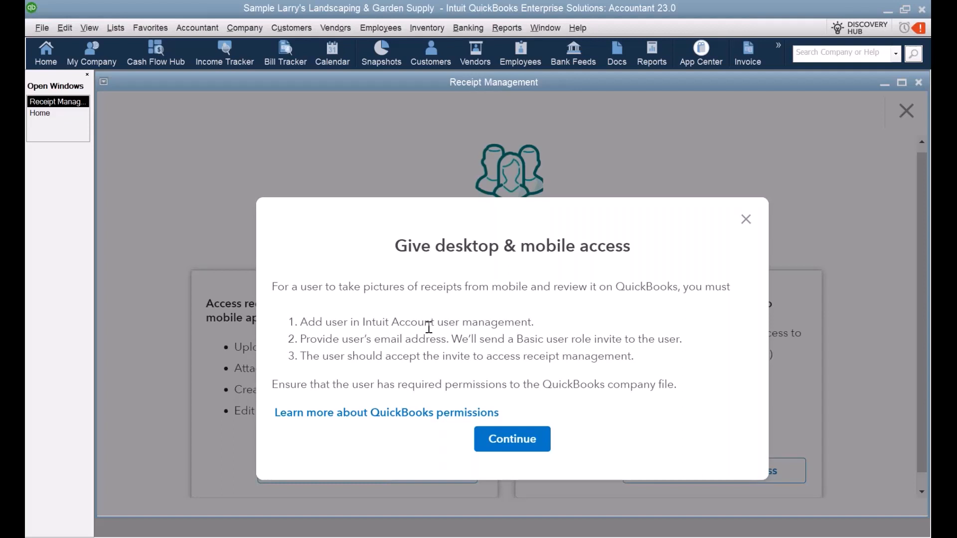
pyautogui.click(519, 446)
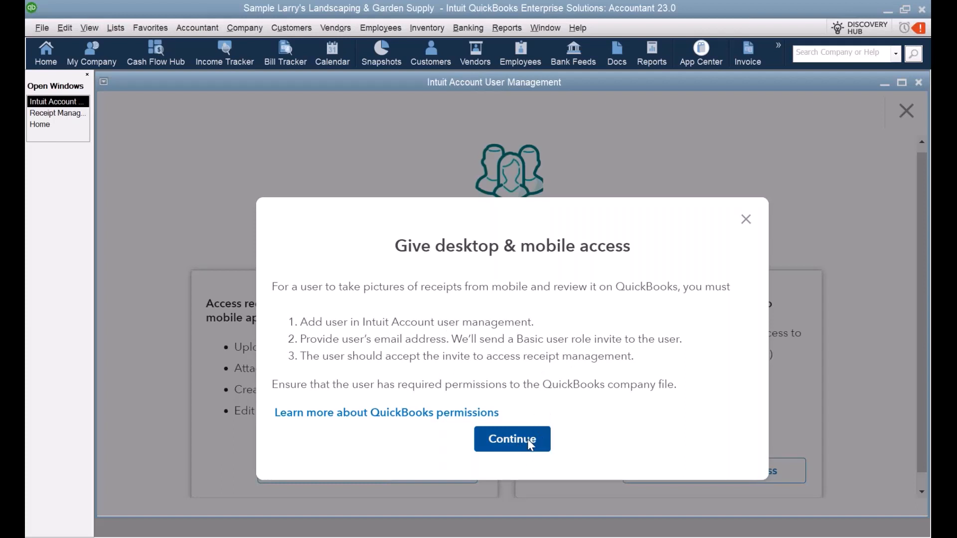
pyautogui.click(527, 441)
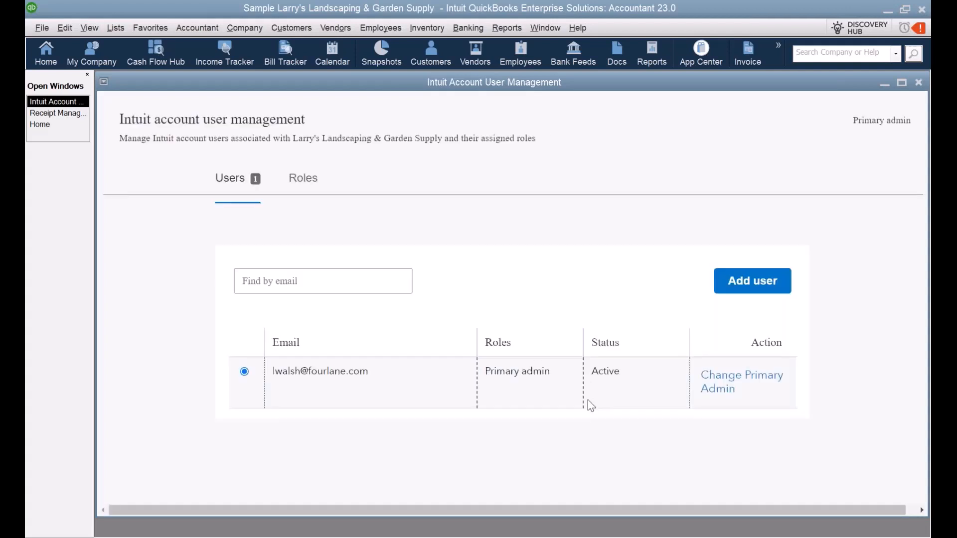
# Step: Open the Add user form, look through it, and cancel it
pyautogui.click(766, 288)
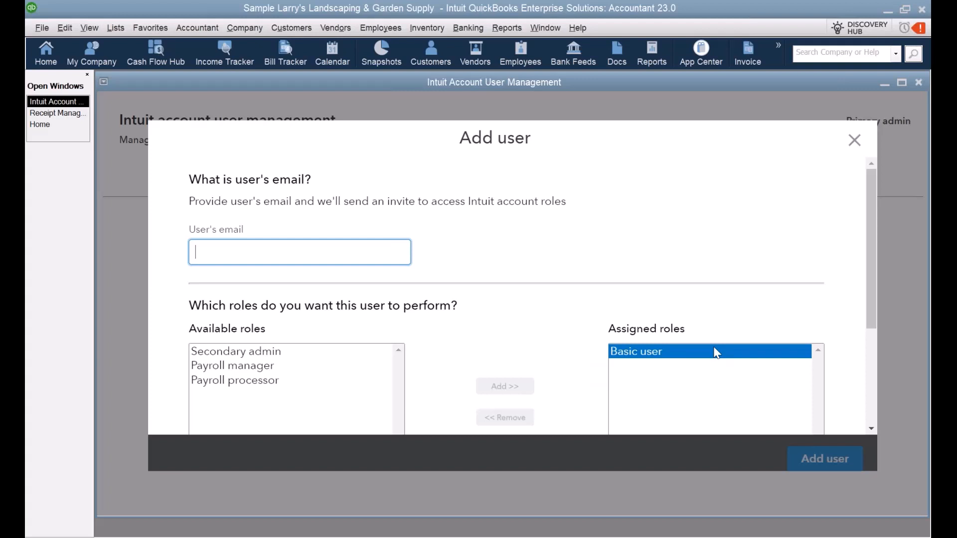
pyautogui.scroll(-1, 245, 322)
pyautogui.click(854, 141)
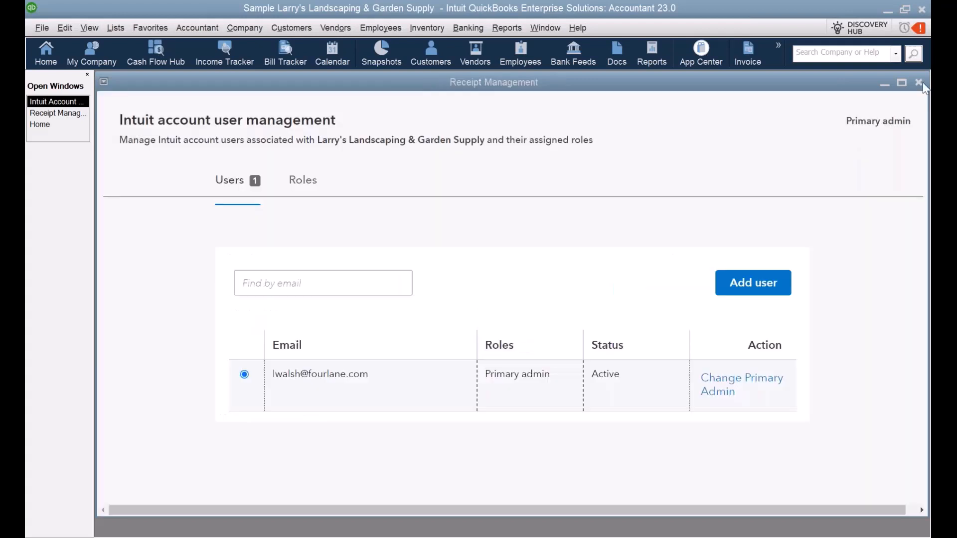
# Step: Review the first Walmart receipt's matched QBCC Field Office charge, then open the Vendor Center
pyautogui.click(921, 82)
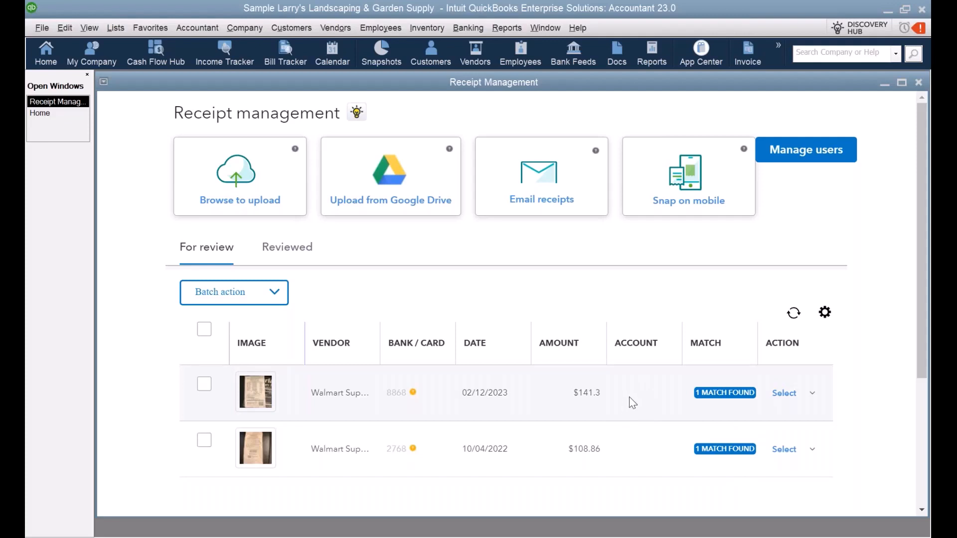
pyautogui.click(812, 395)
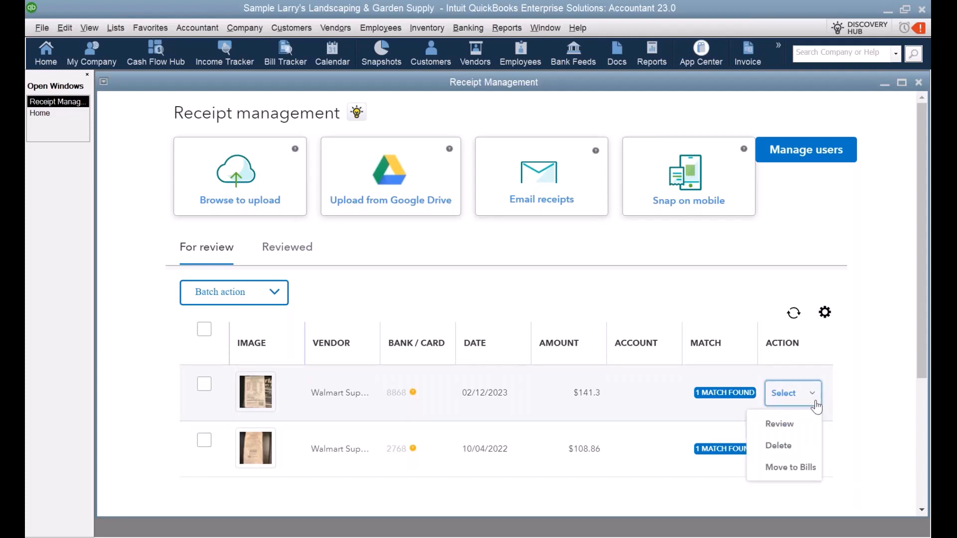
pyautogui.click(783, 433)
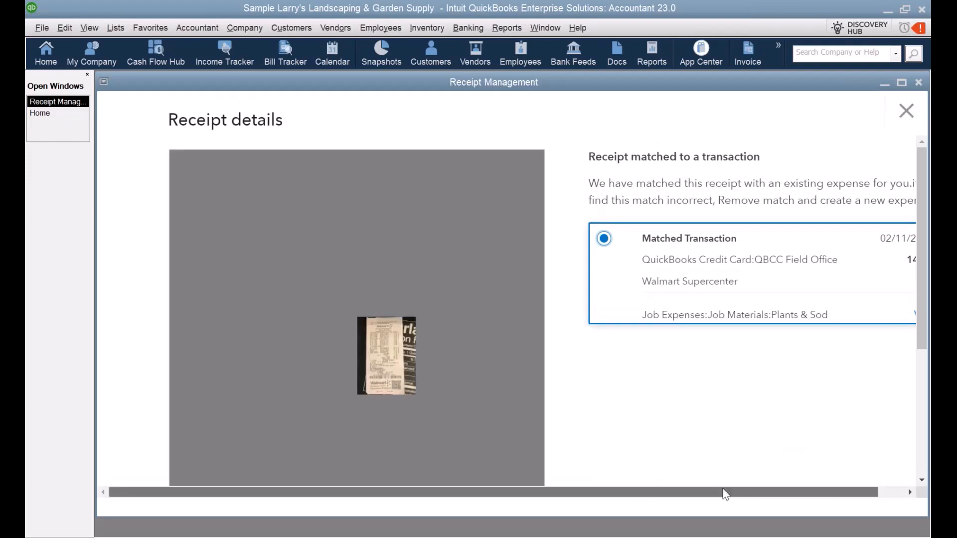
pyautogui.moveTo(725, 493); pyautogui.dragTo(759, 493)
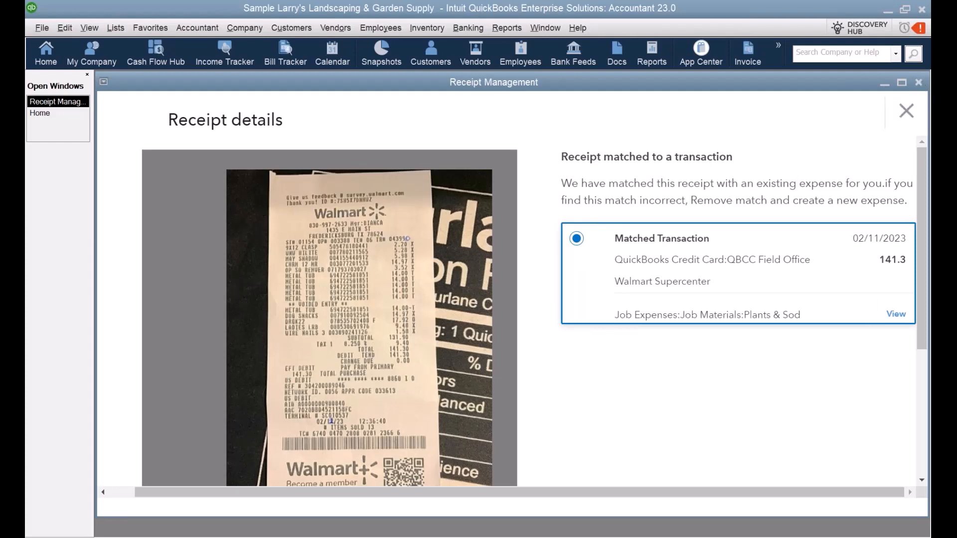
pyautogui.click(907, 113)
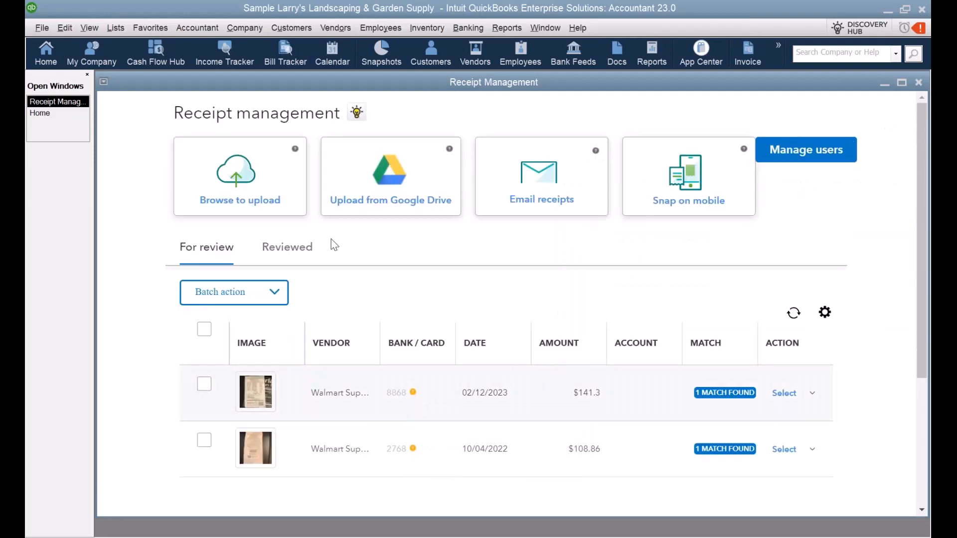
pyautogui.click(343, 31)
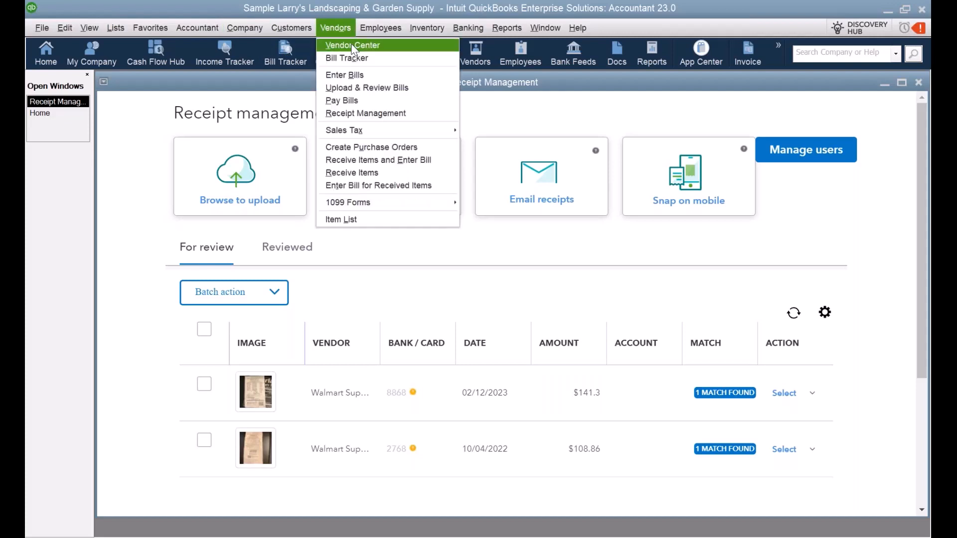
pyautogui.click(352, 45)
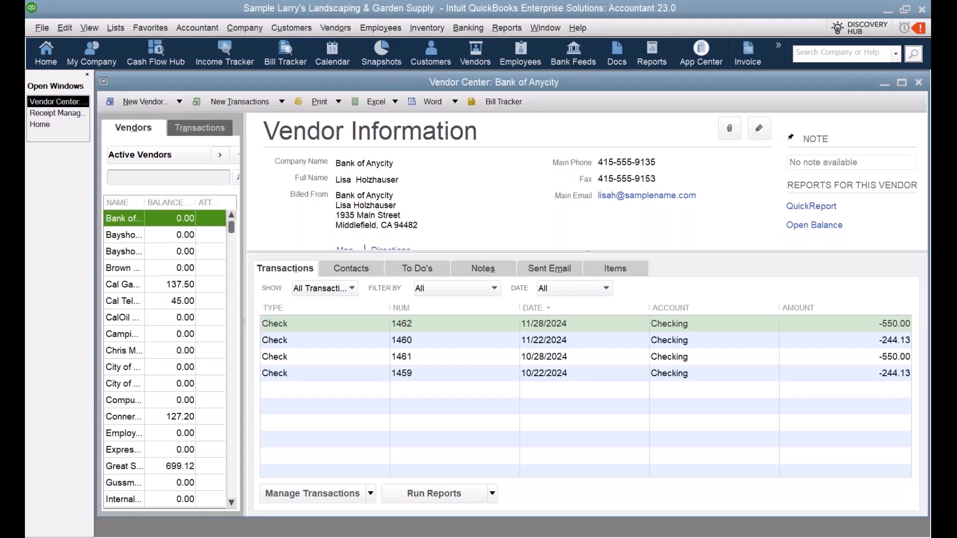
# Step: Find Walmart Supercenter, open its 02/11/2023 $141.03 charge and view the attached receipt
pyautogui.write('wal')
pyautogui.click(236, 177)
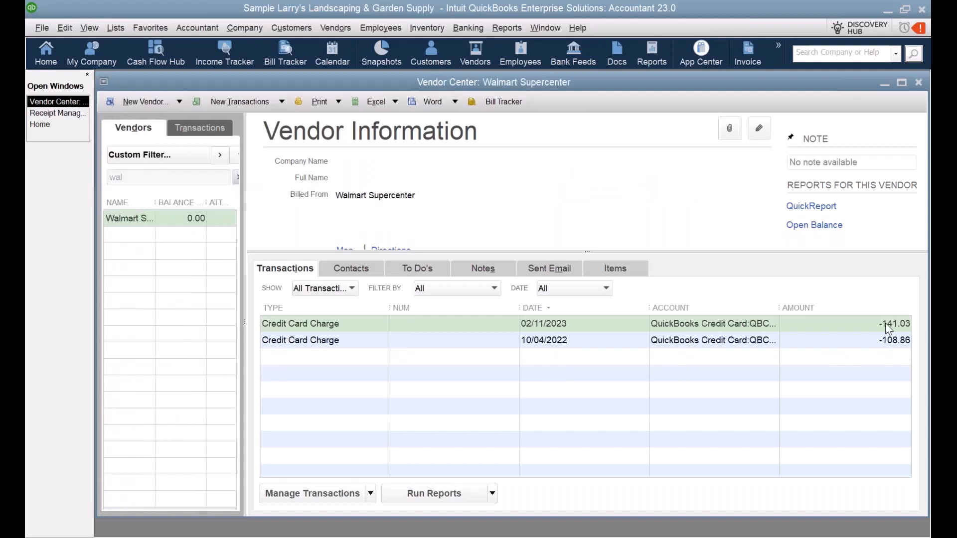
pyautogui.click(851, 331)
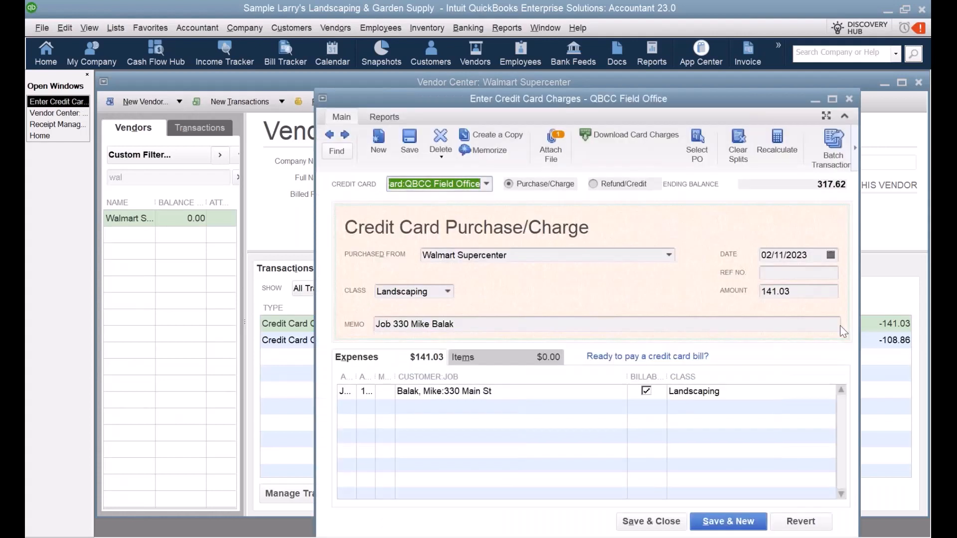
pyautogui.click(549, 159)
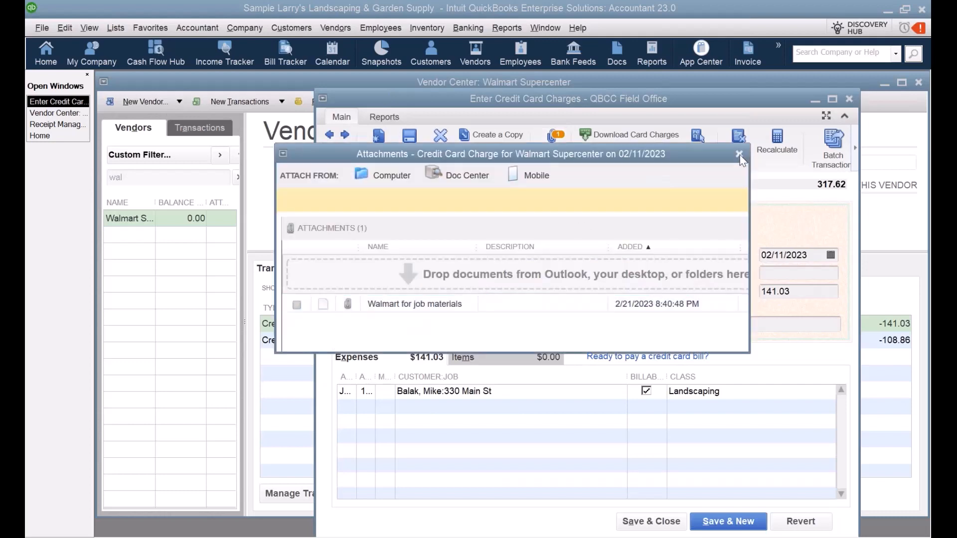
pyautogui.click(740, 155)
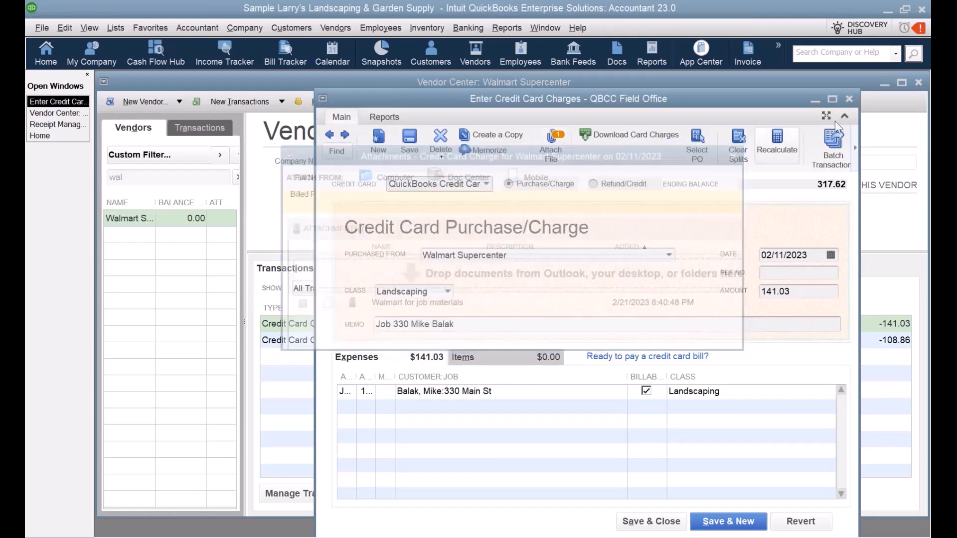
pyautogui.click(849, 99)
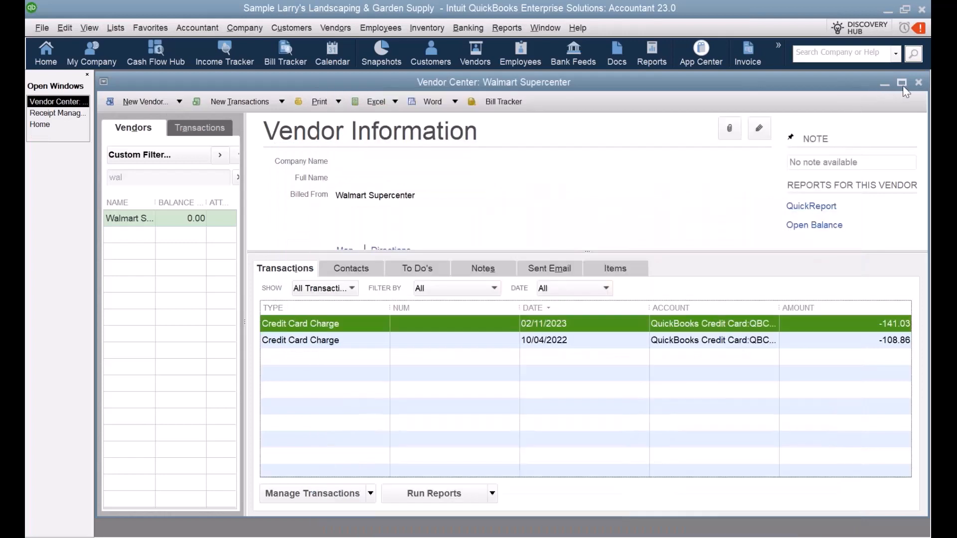
# Step: Close the Vendor Center and centre the mirrored phone screen
pyautogui.click(918, 83)
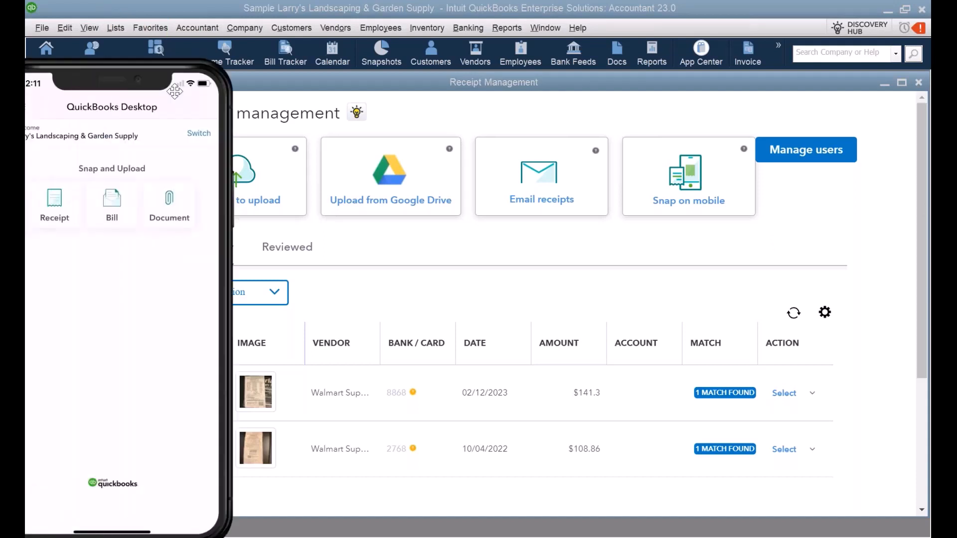
pyautogui.moveTo(174, 91); pyautogui.dragTo(519, 69)
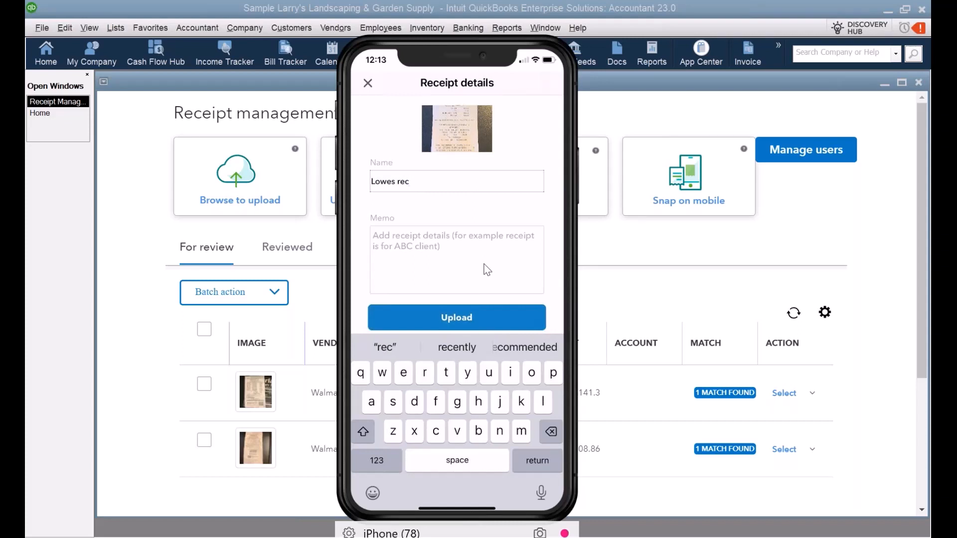
# Step: Add a memo with the customer's job name and 330 to Lowes rec and upload it
pyautogui.click(487, 270)
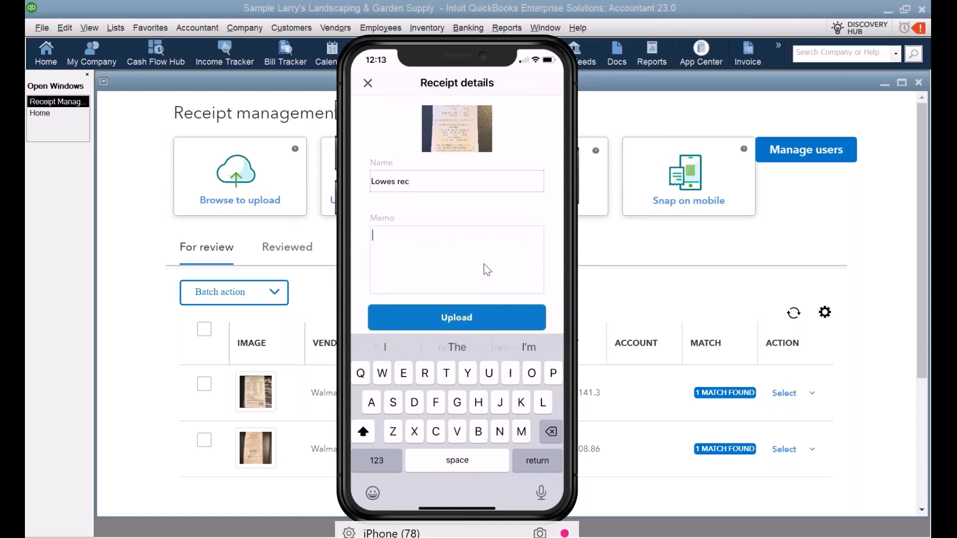
pyautogui.write('J')
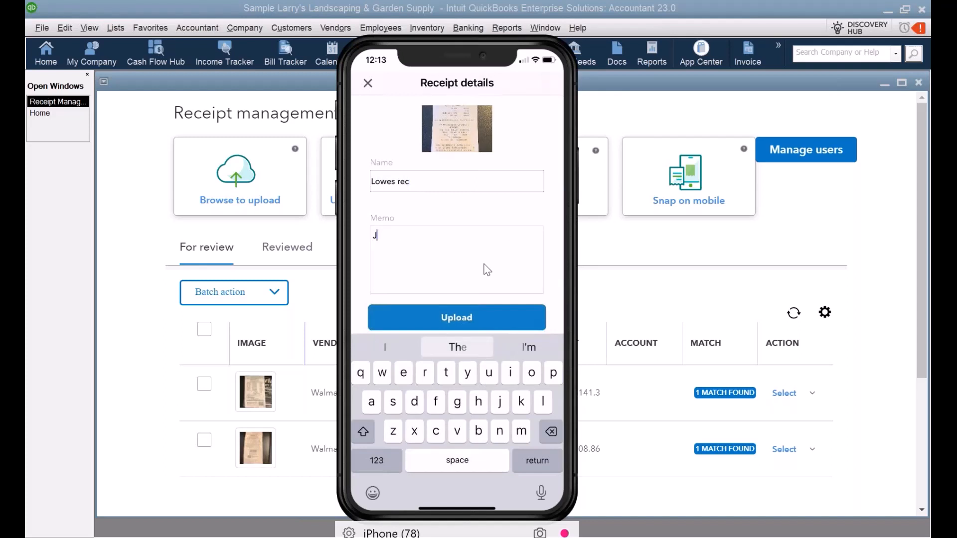
pyautogui.write('ob ')
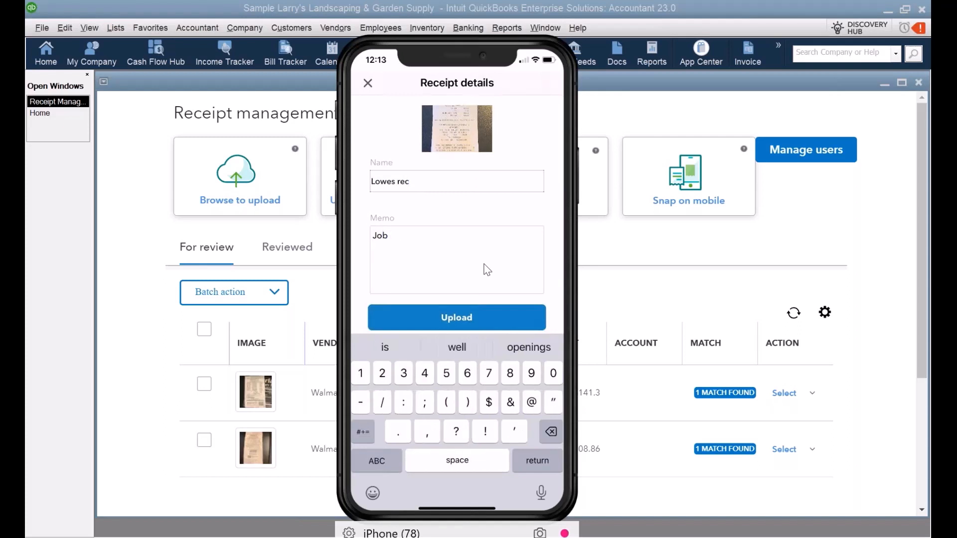
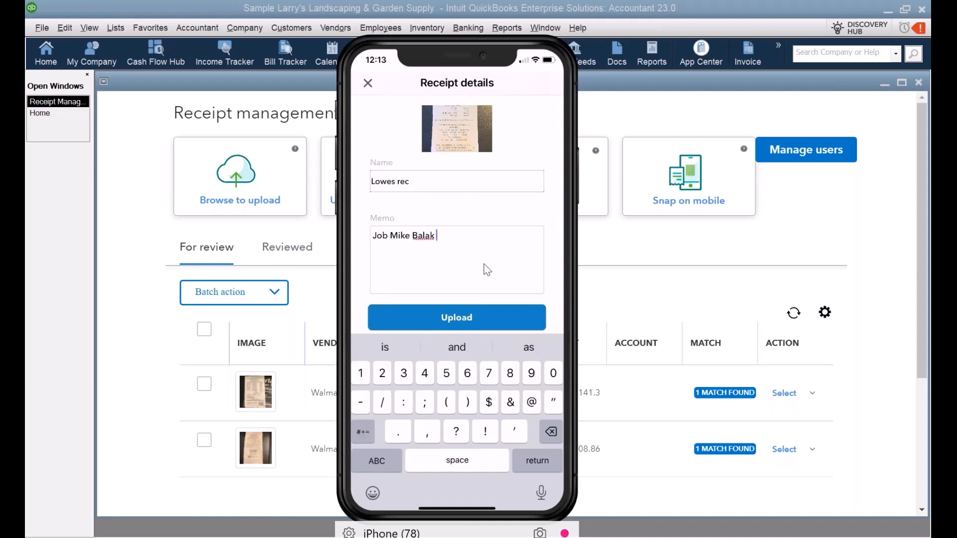
pyautogui.write('330')
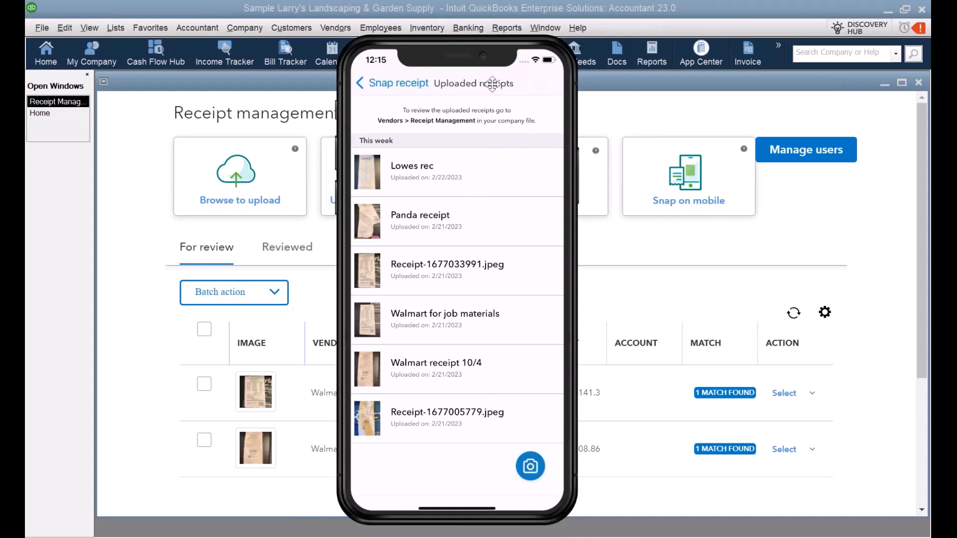
pyautogui.moveTo(492, 84); pyautogui.dragTo(490, 99)
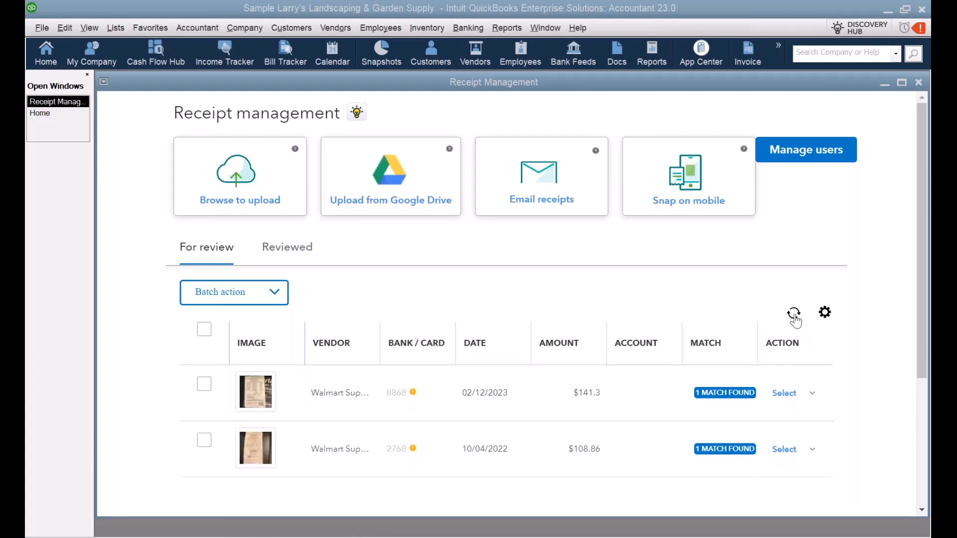
# Step: Refresh Receipt Management and open the $1285.25 Lowe's receipt dated 01/22/2023 for review
pyautogui.click(794, 314)
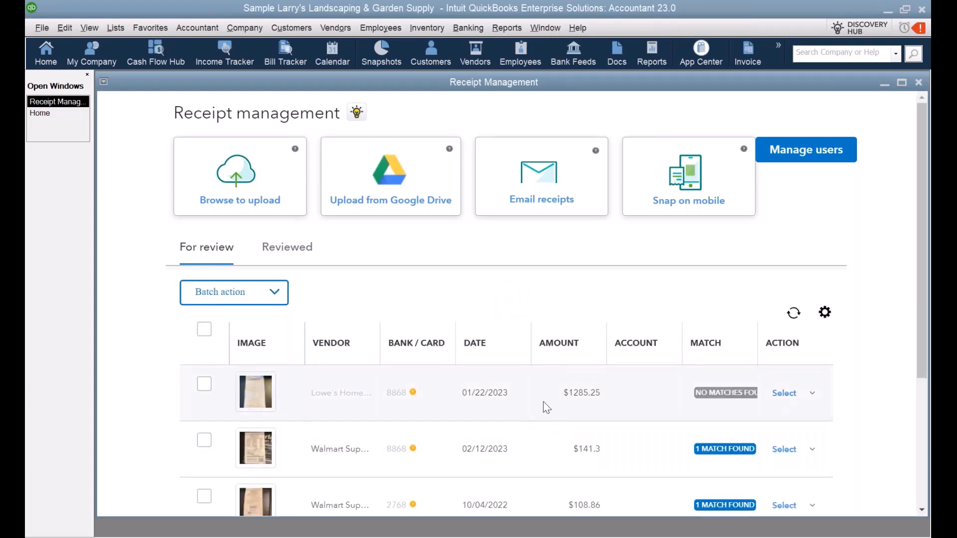
pyautogui.scroll(-2, 632, 382)
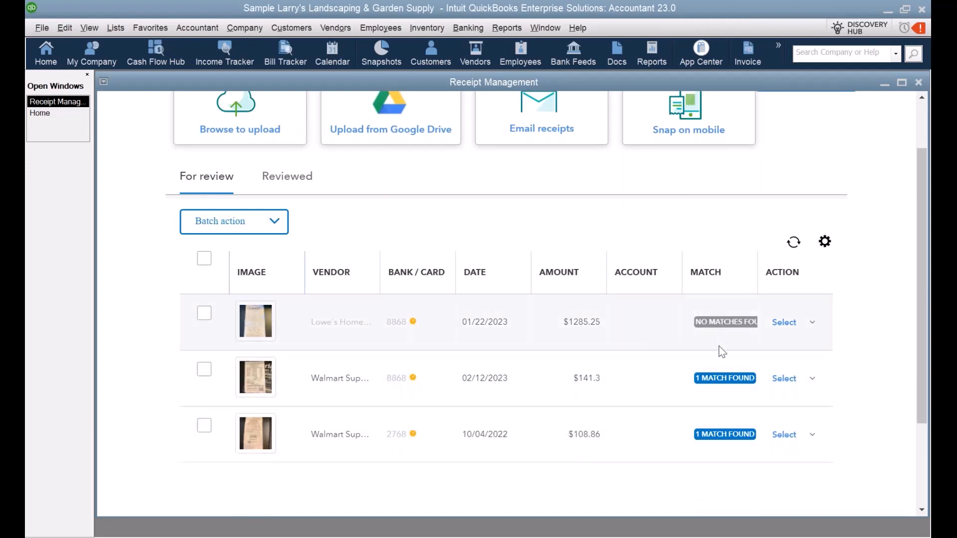
pyautogui.click(813, 324)
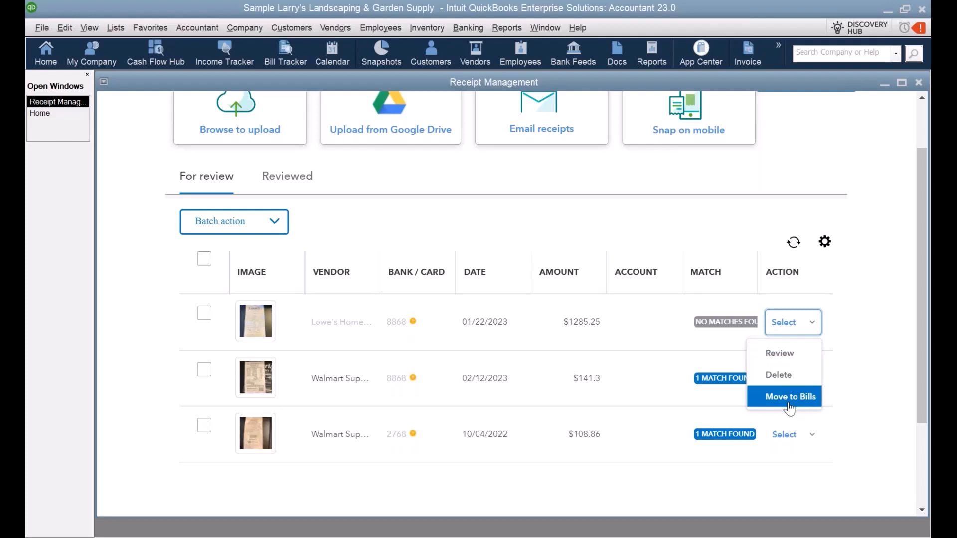
pyautogui.click(782, 357)
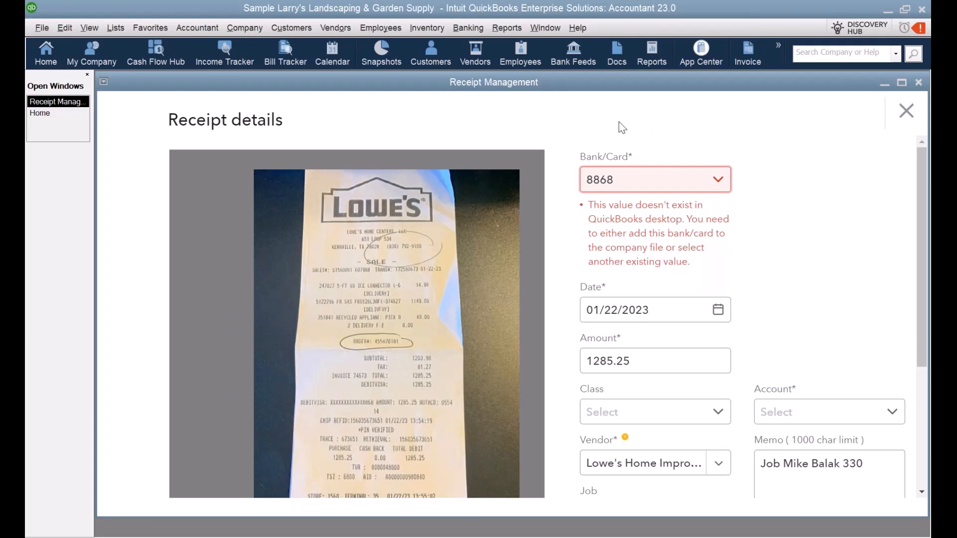
# Step: Post the Lowe's receipt to the QBCC Field Office credit card
pyautogui.click(716, 184)
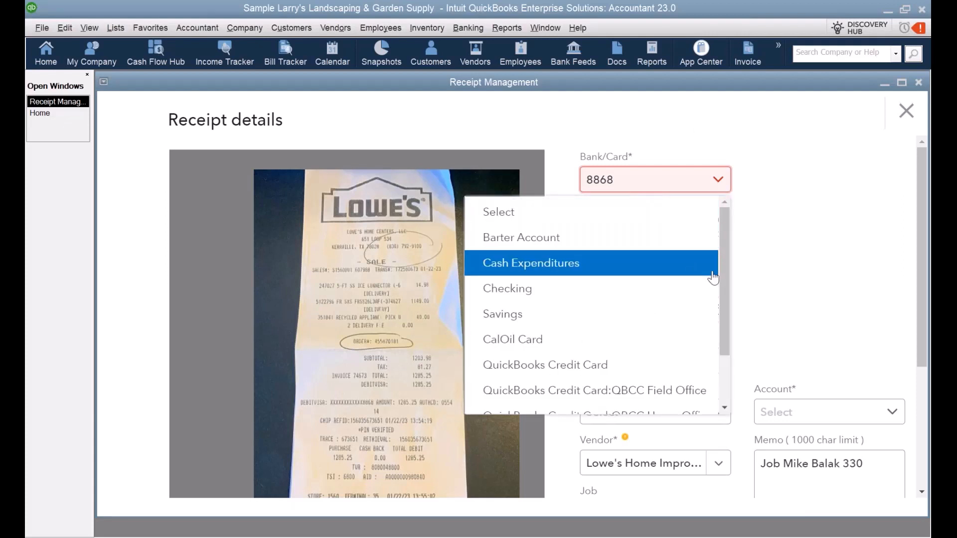
pyautogui.scroll(-1, 688, 294)
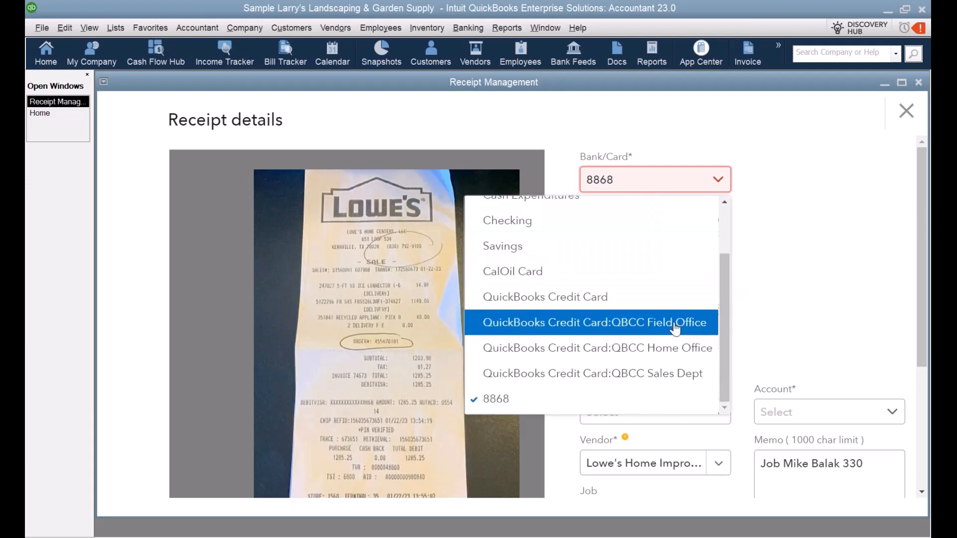
pyautogui.click(562, 328)
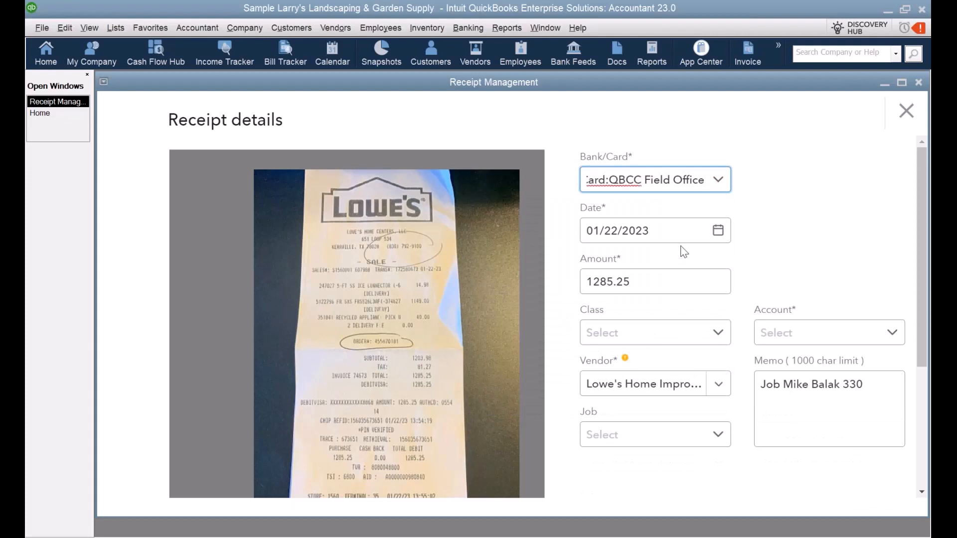
# Step: Set the expense account to Job Expenses:Job Materials:Sprinkler's & Drip Systems
pyautogui.click(891, 334)
pyautogui.scroll(-1, 803, 272)
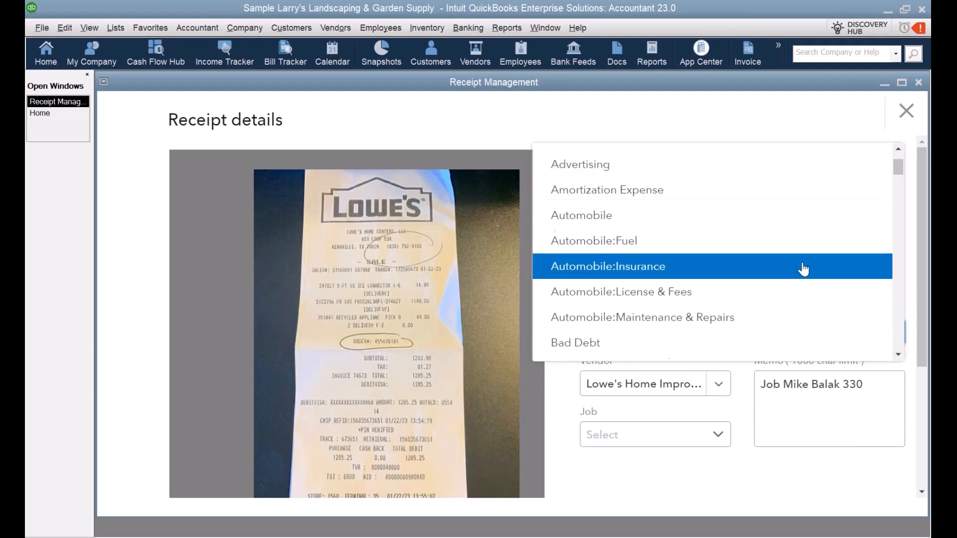
pyautogui.scroll(-1, 804, 270)
pyautogui.scroll(2, 805, 269)
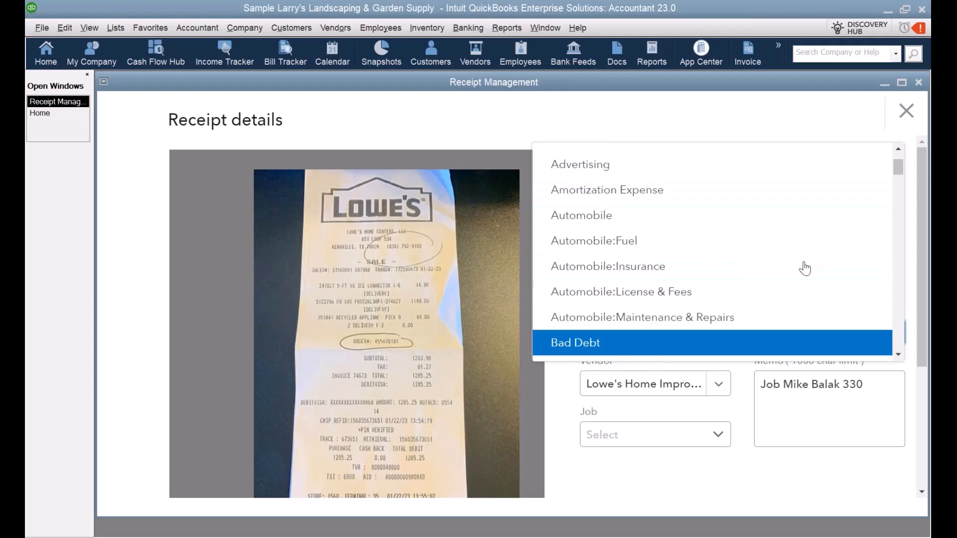
pyautogui.scroll(-2, 805, 269)
pyautogui.scroll(-2, 805, 269)
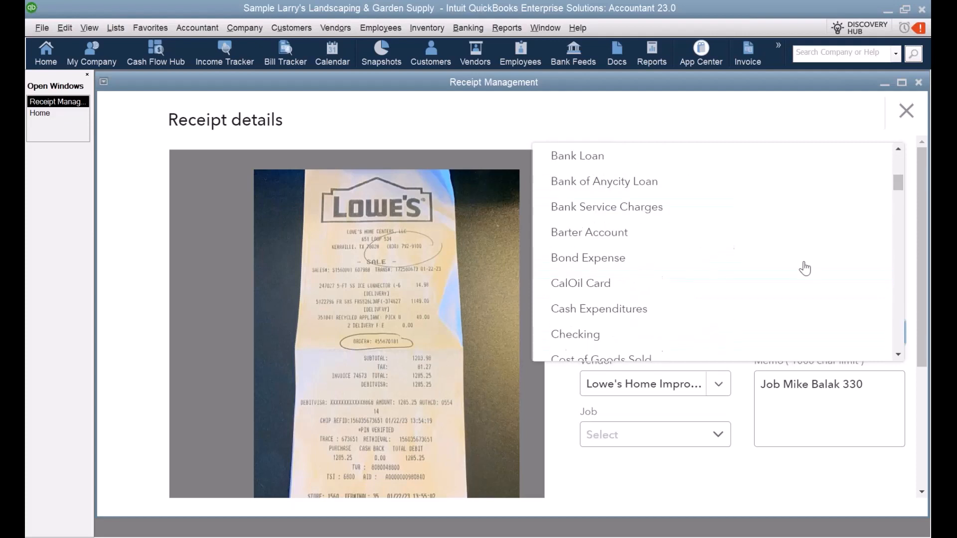
pyautogui.scroll(-4, 804, 269)
pyautogui.scroll(-5, 805, 269)
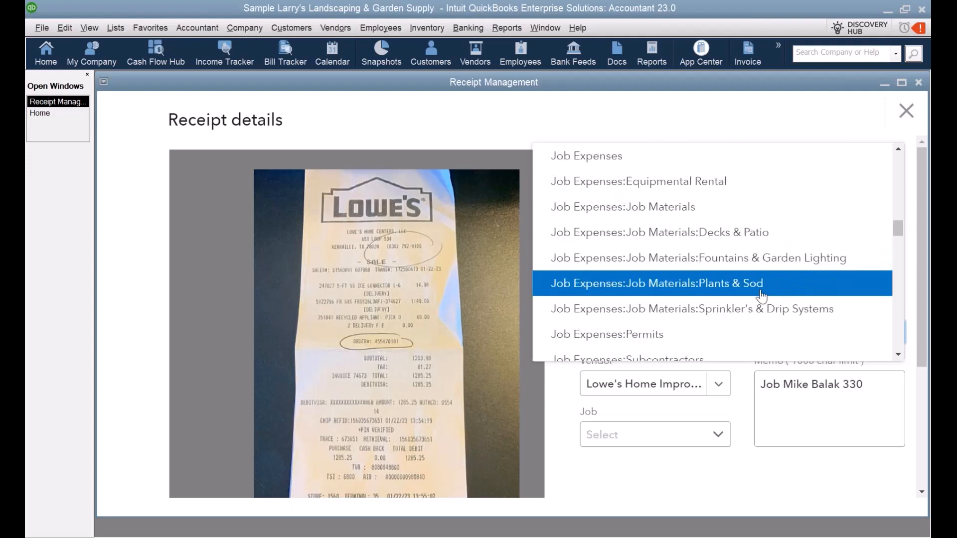
pyautogui.click(729, 314)
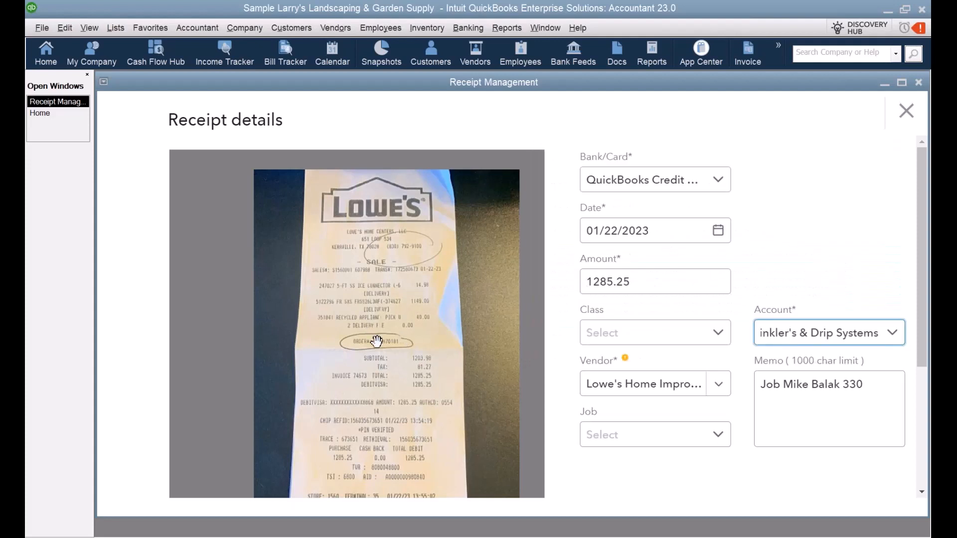
# Step: Give the Lowe's receipt class Maintenance and assign it to the customer job from the memo
pyautogui.click(718, 337)
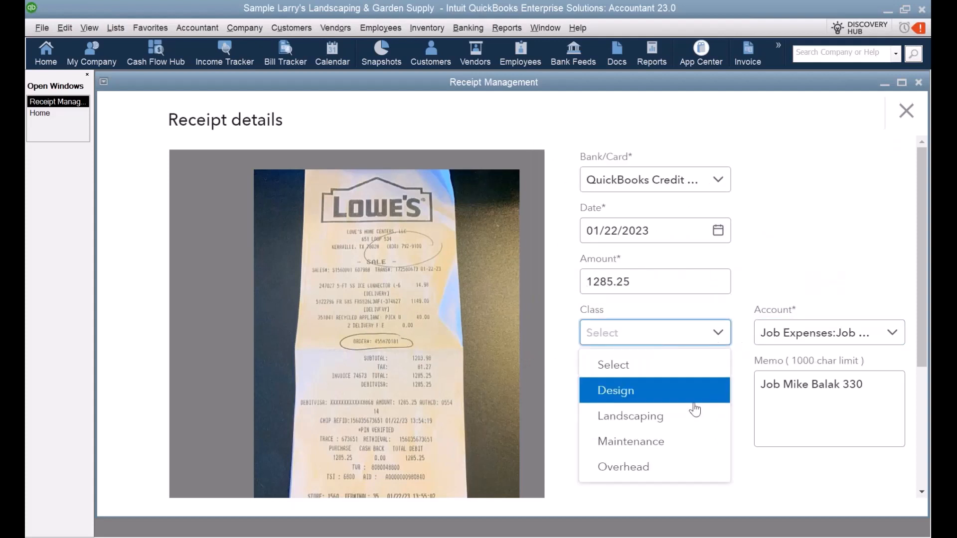
pyautogui.click(661, 445)
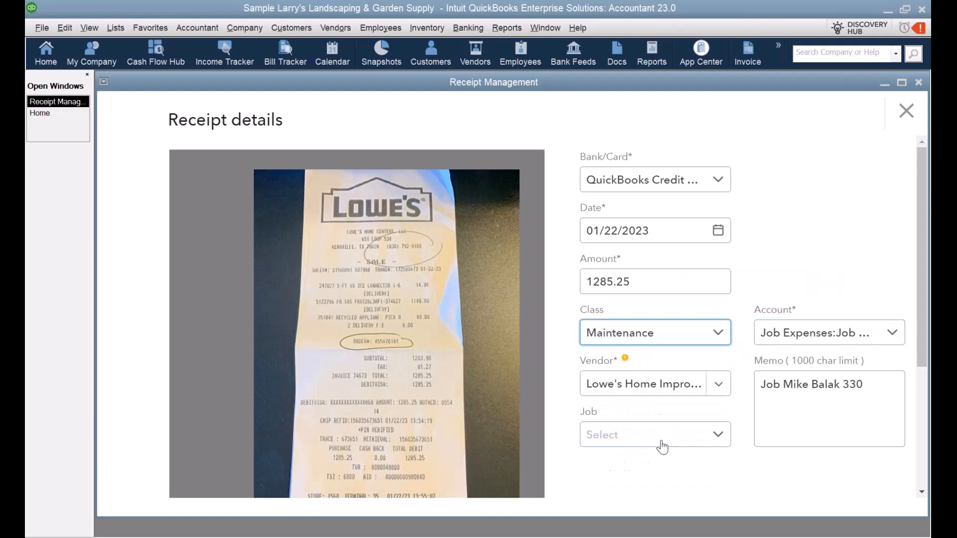
pyautogui.click(719, 436)
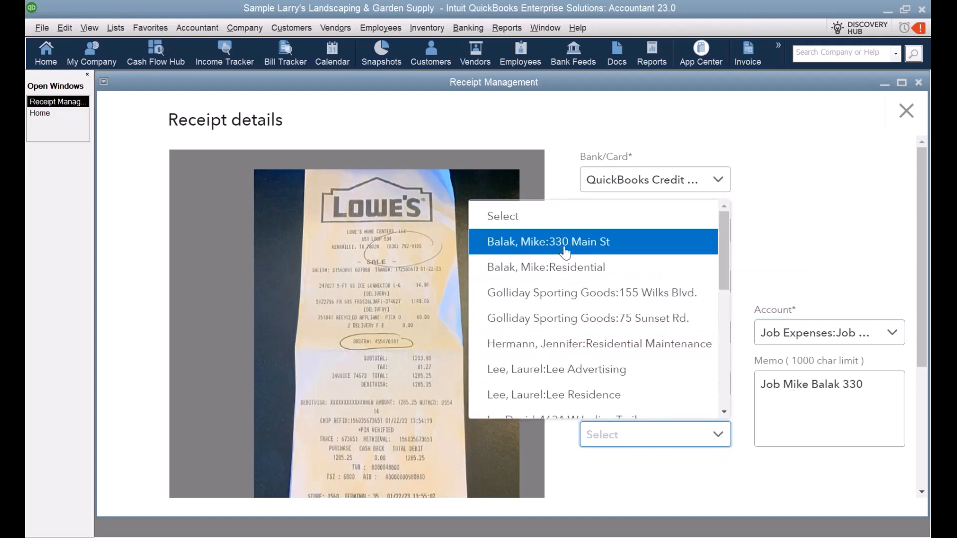
pyautogui.click(590, 244)
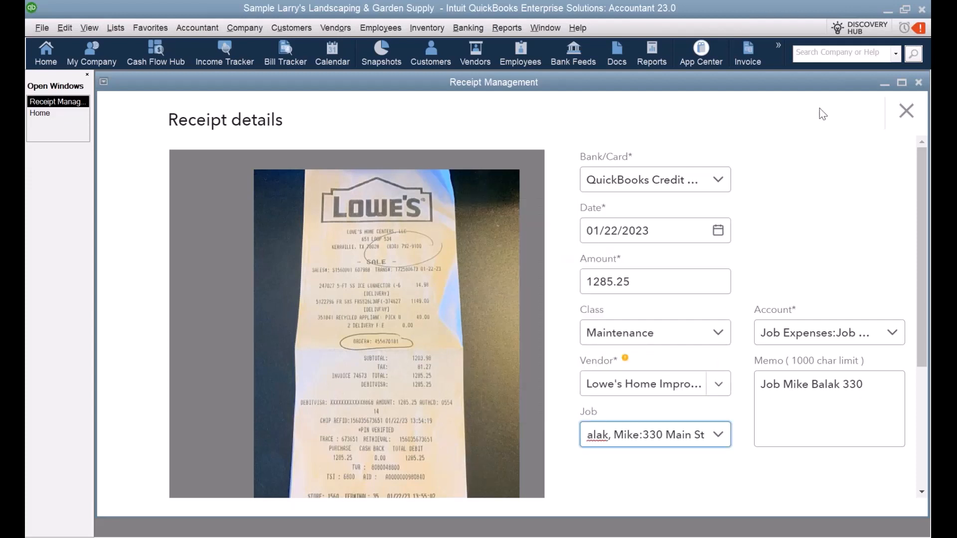
pyautogui.scroll(-3, 872, 185)
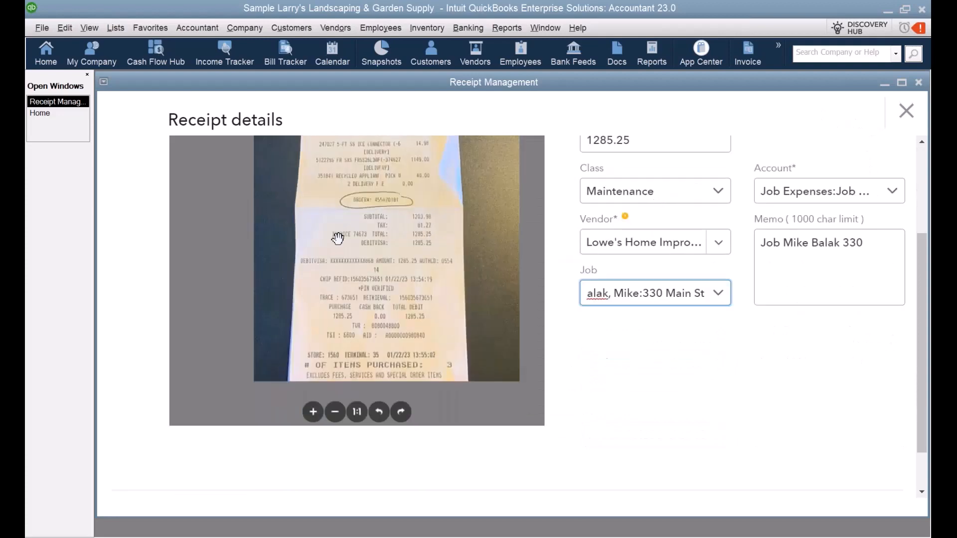
pyautogui.scroll(-2, 773, 341)
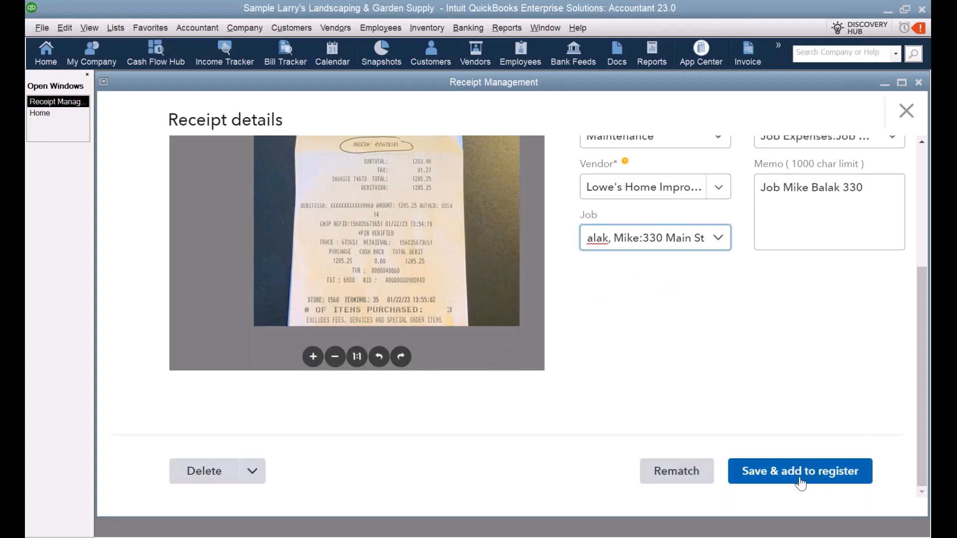
pyautogui.scroll(2, 808, 348)
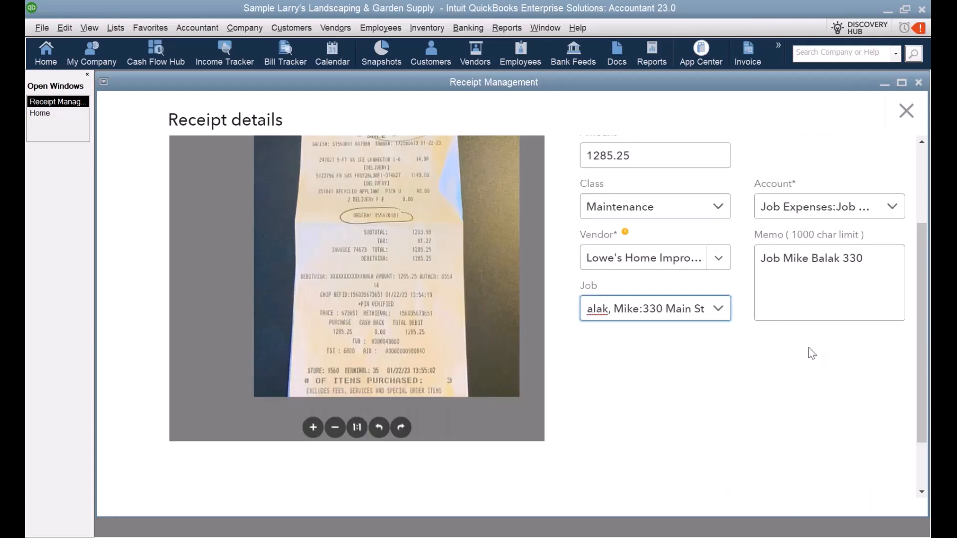
pyautogui.scroll(2, 809, 348)
pyautogui.scroll(-3, 768, 452)
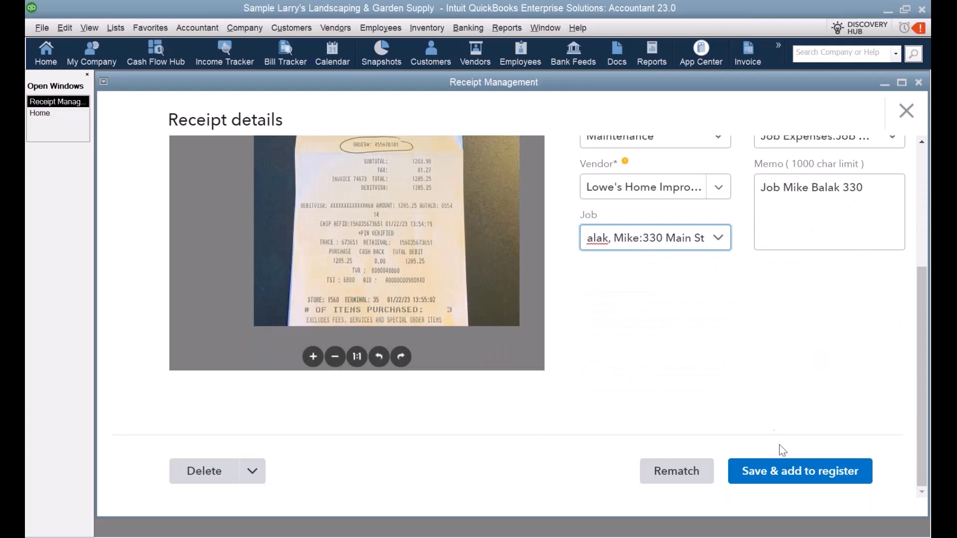
# Step: Save the receipt to the register, creating Lowe's Home Improvement as a new vendor
pyautogui.click(793, 482)
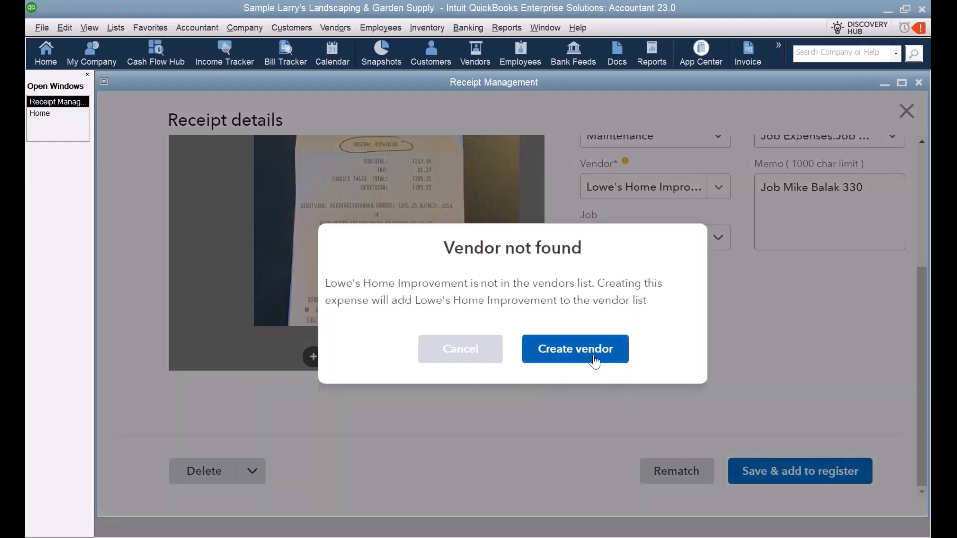
pyautogui.click(593, 356)
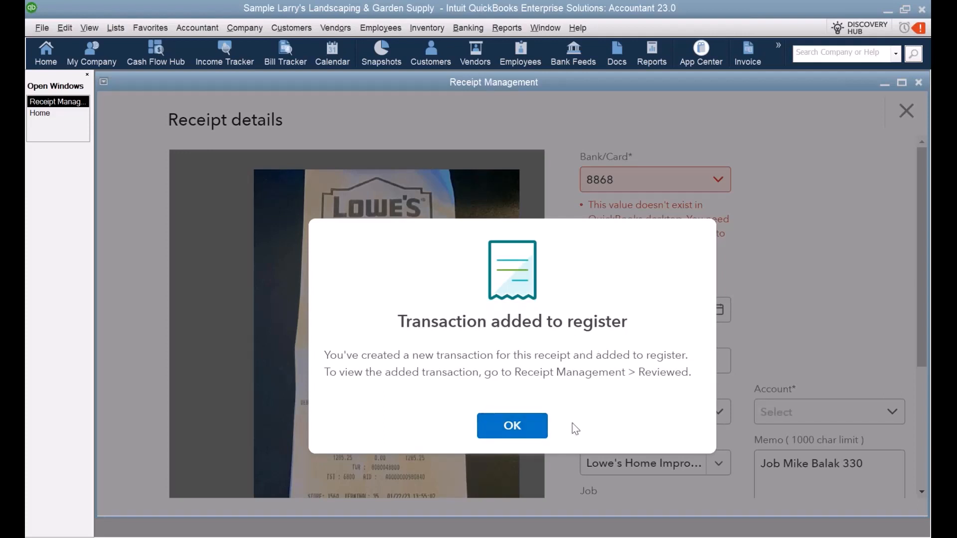
pyautogui.click(508, 433)
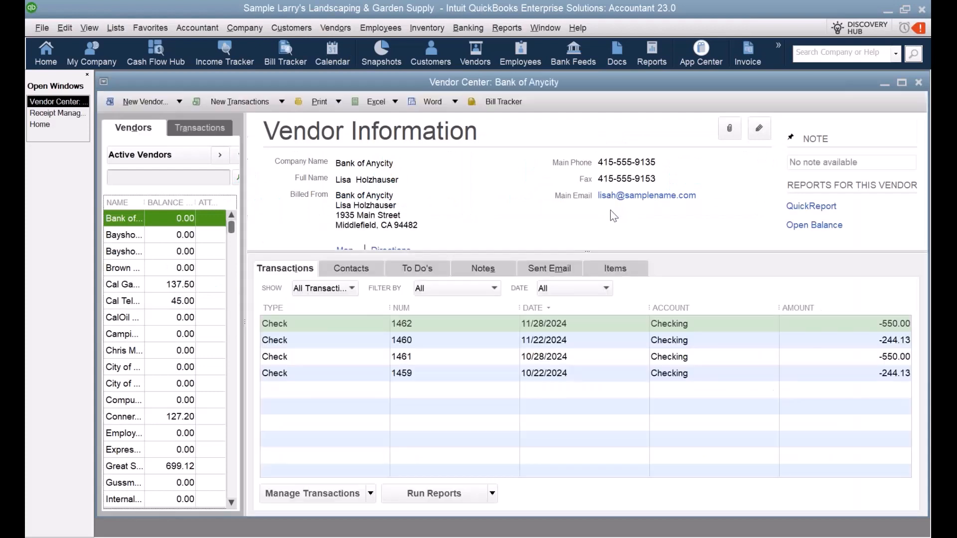
# Step: Find Lowe's 1,285.25 credit card charge via a 'low' vendor search, maximize it, and check its attachment
pyautogui.write('low')
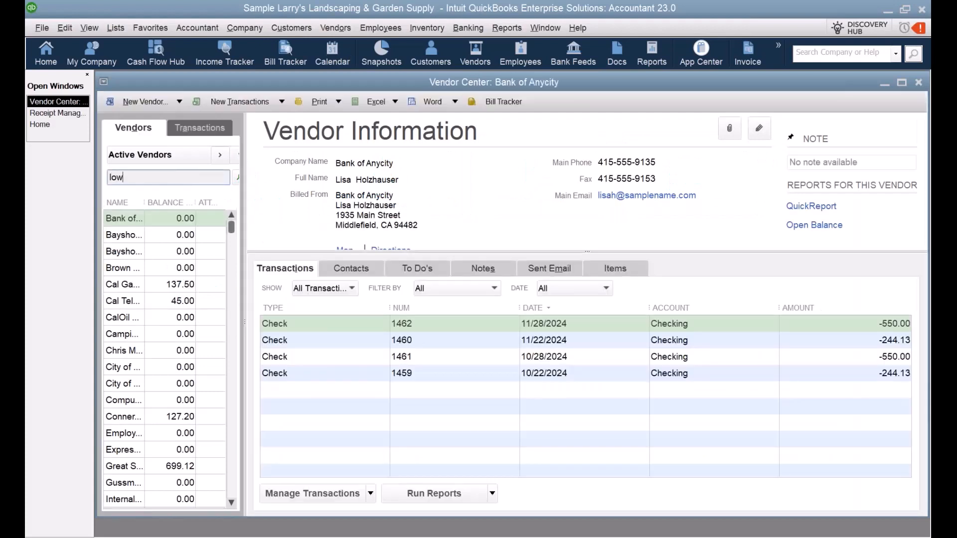
pyautogui.click(241, 177)
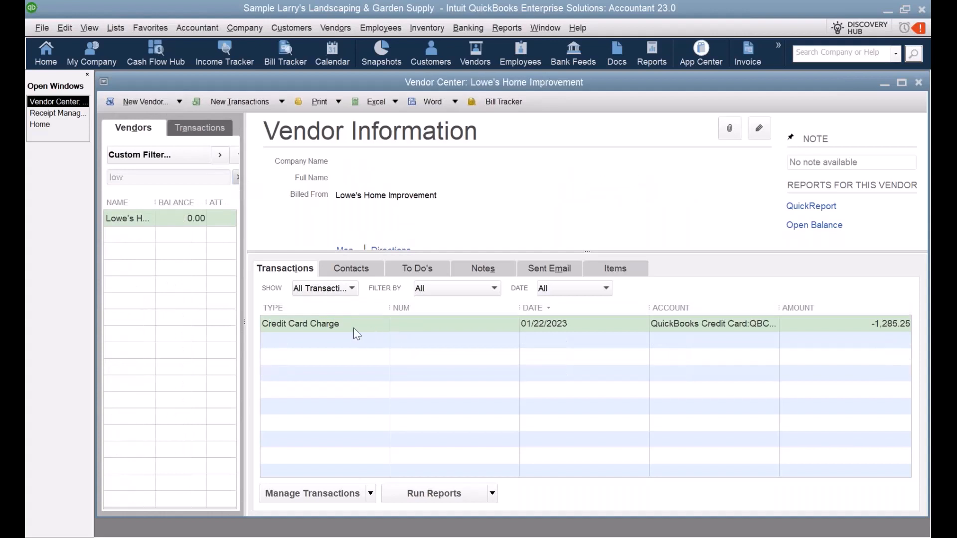
pyautogui.click(352, 329)
pyautogui.doubleClick(352, 329)
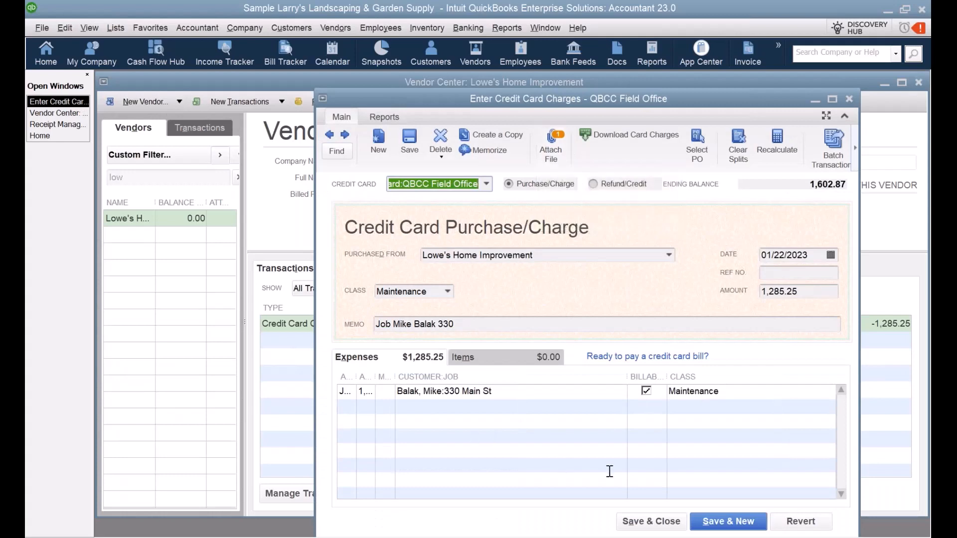
pyautogui.click(832, 100)
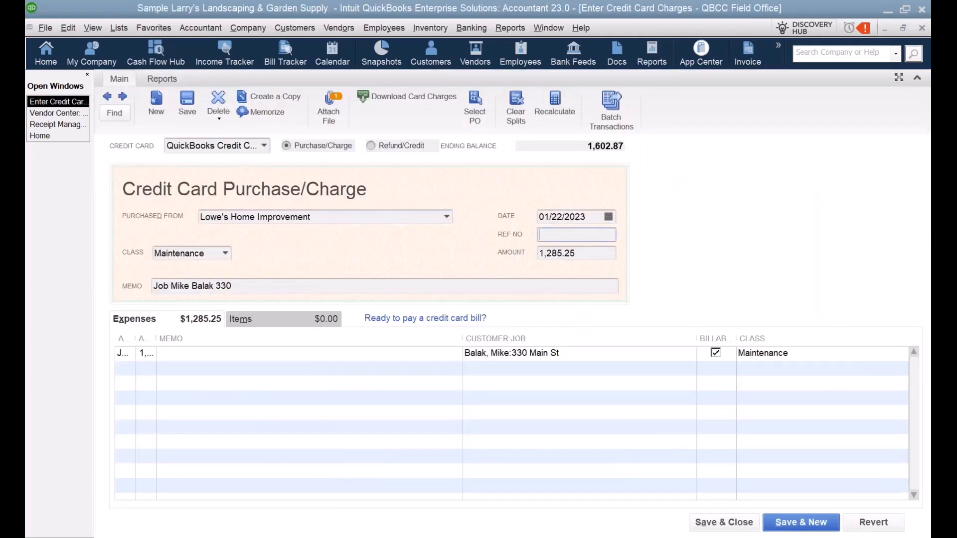
pyautogui.click(325, 116)
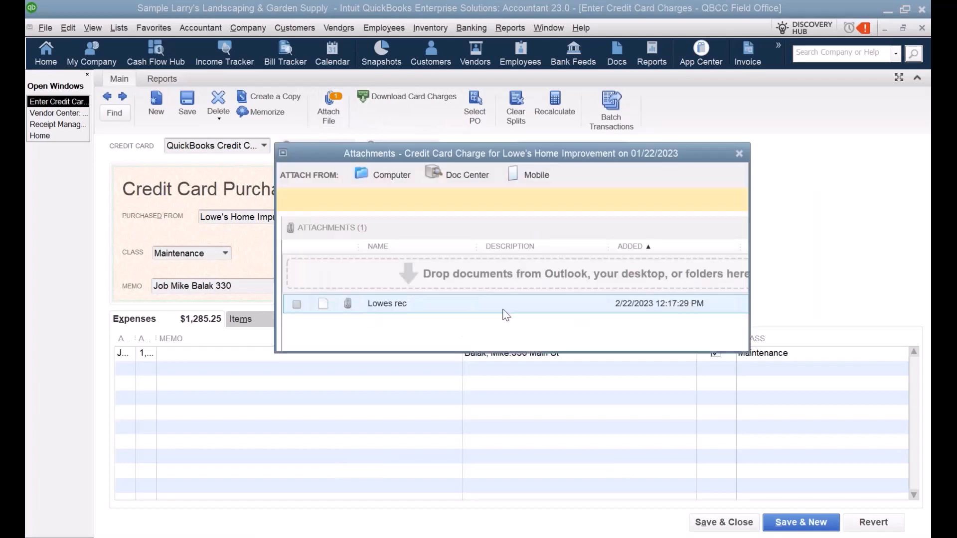
pyautogui.click(738, 154)
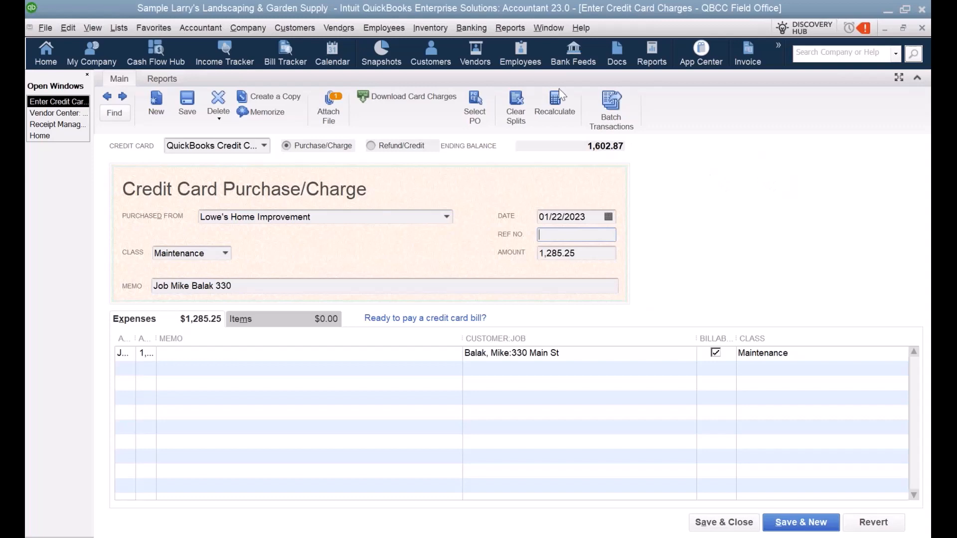
# Step: Run the Profit & Loss by Job report from the Reports menu
pyautogui.click(524, 34)
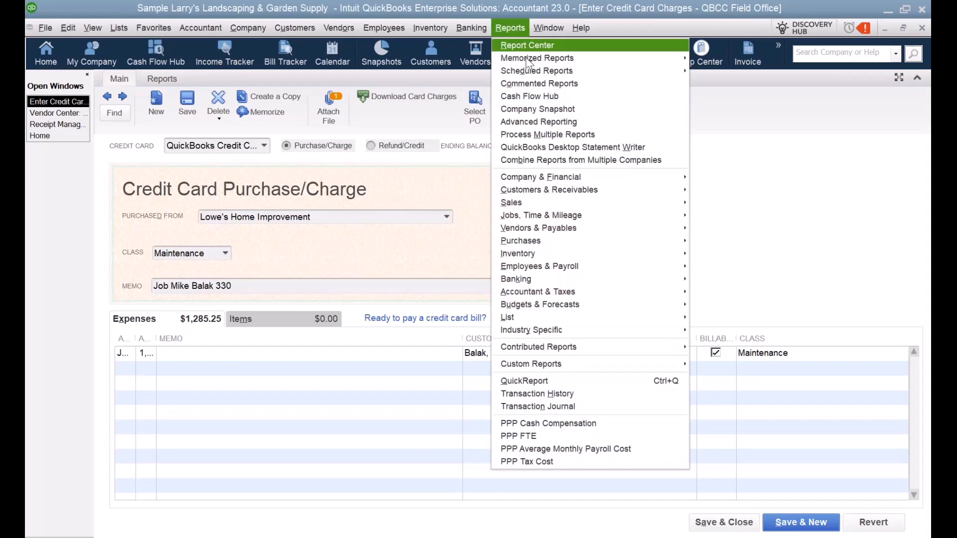
pyautogui.moveTo(555, 177)
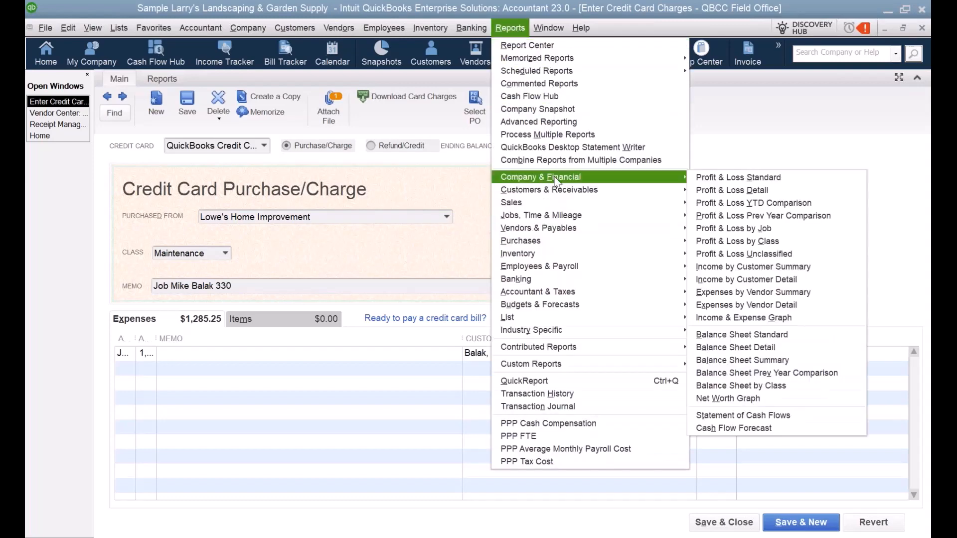
pyautogui.click(744, 231)
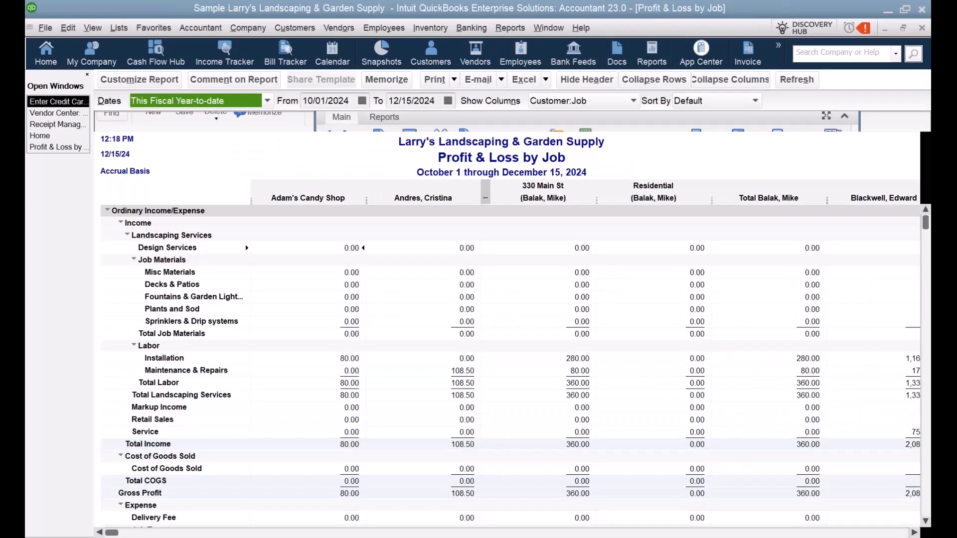
# Step: Show All dates, refresh, and drill into the Sprinkler's & Drip Systems job expense amount
pyautogui.click(268, 100)
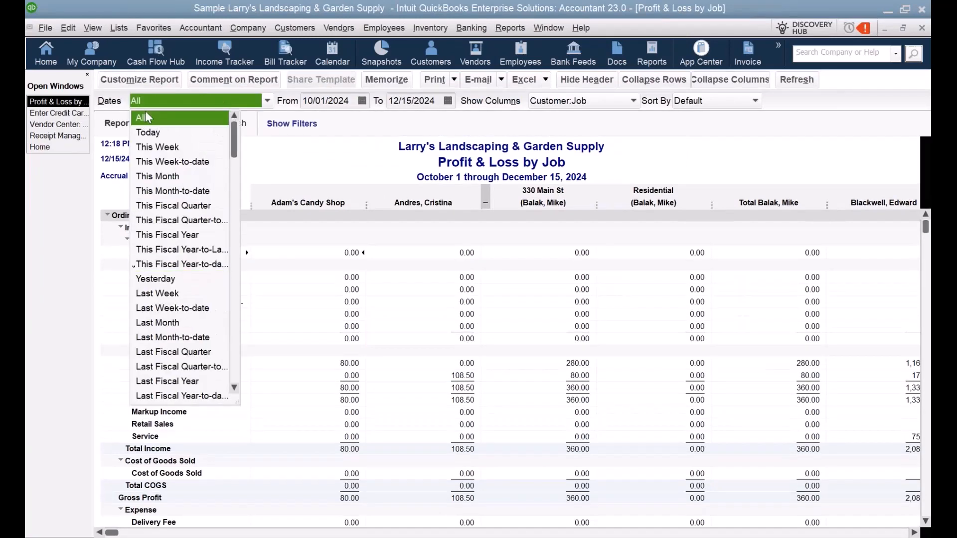
pyautogui.click(148, 117)
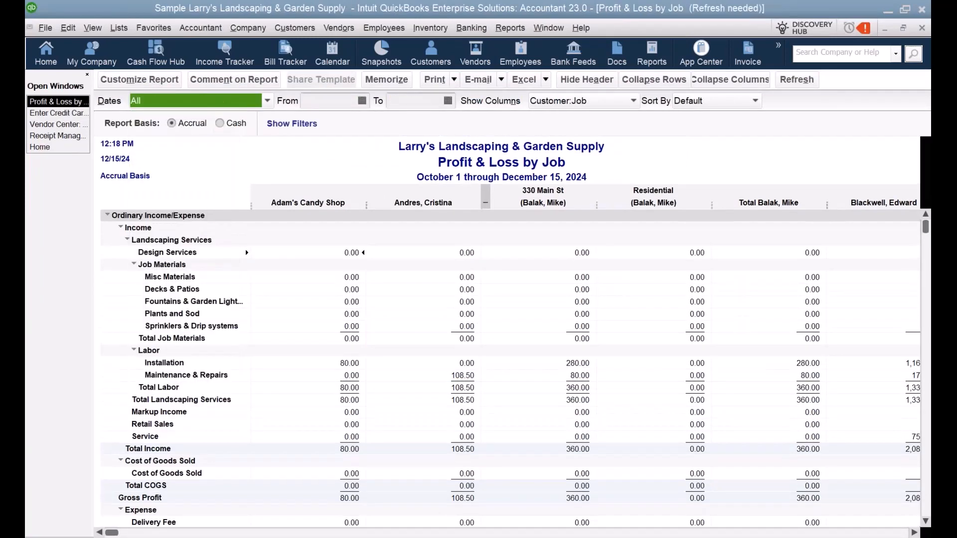
pyautogui.click(797, 79)
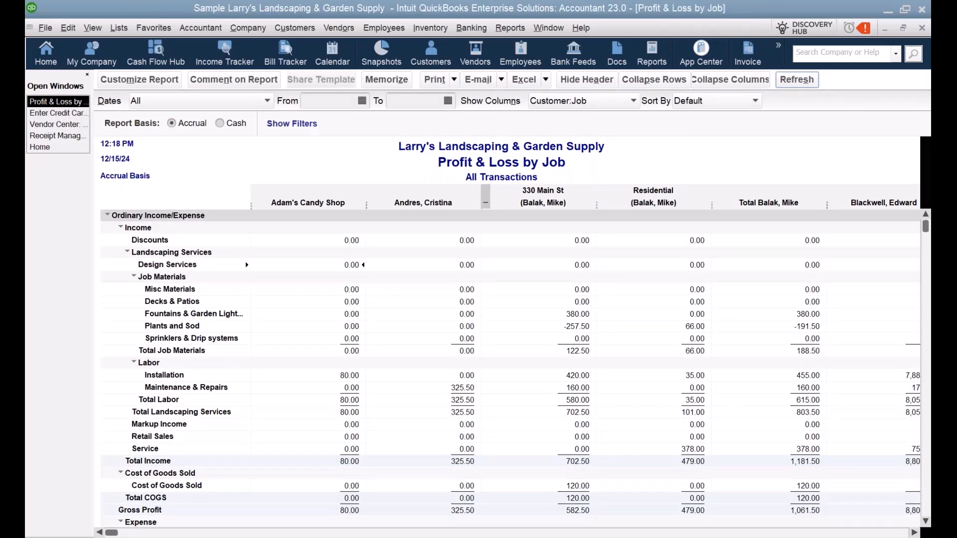
pyautogui.scroll(-1, 643, 351)
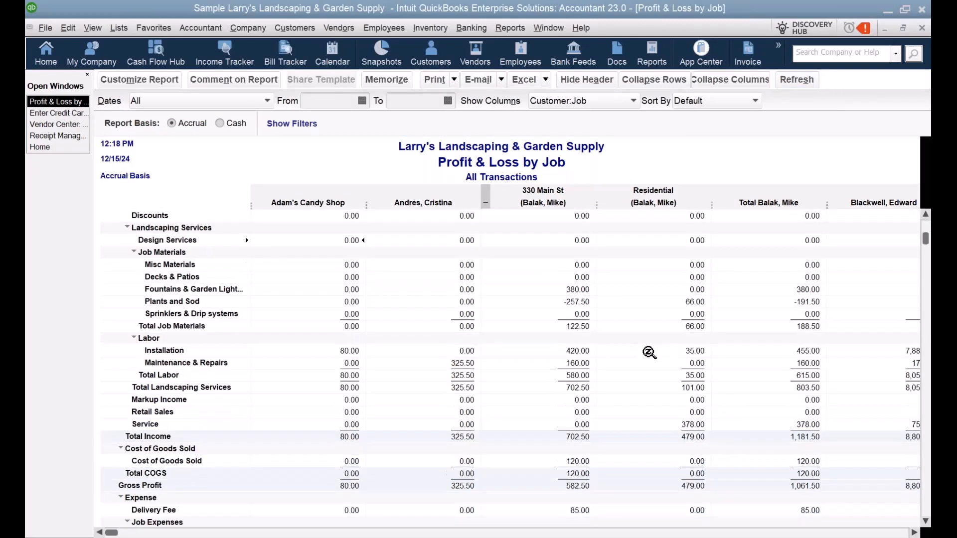
pyautogui.scroll(-2, 649, 352)
pyautogui.scroll(-4, 663, 359)
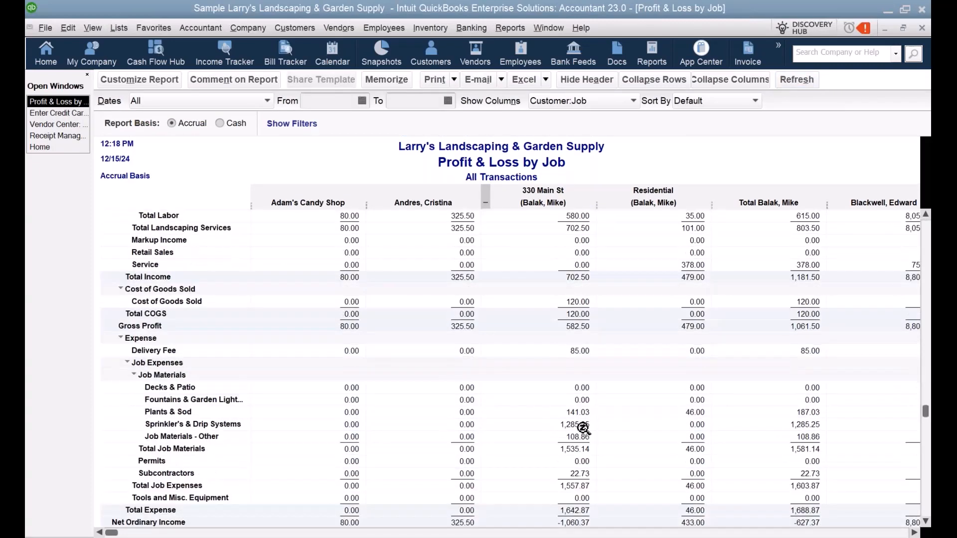
pyautogui.doubleClick(583, 428)
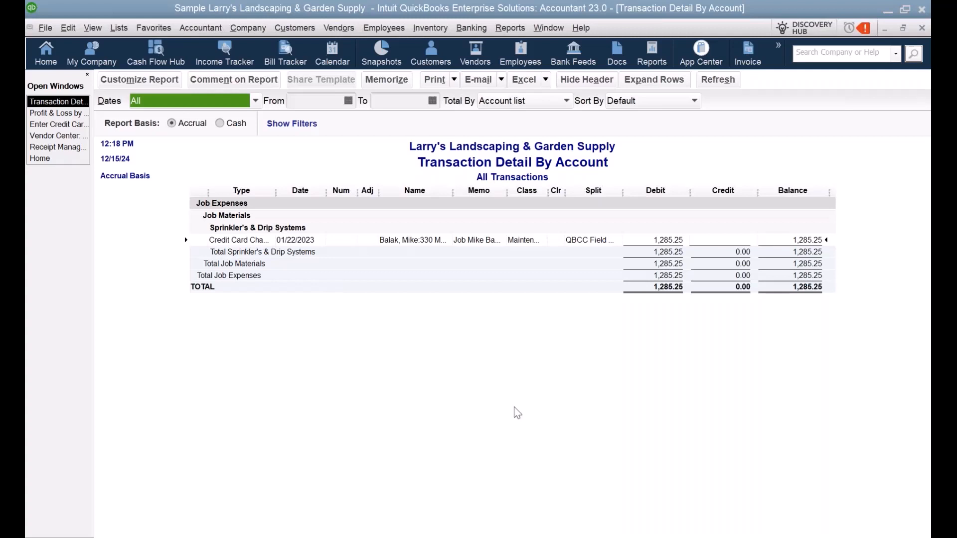
# Step: Compare the Profit & Loss by Job and Transaction Detail By Account reports, ending on Transaction Detail
pyautogui.click(60, 113)
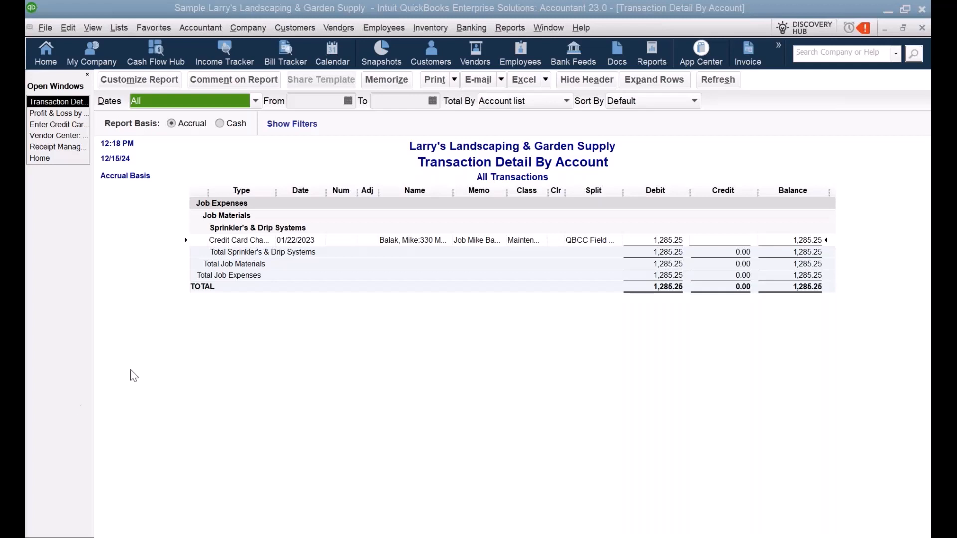
pyautogui.click(39, 114)
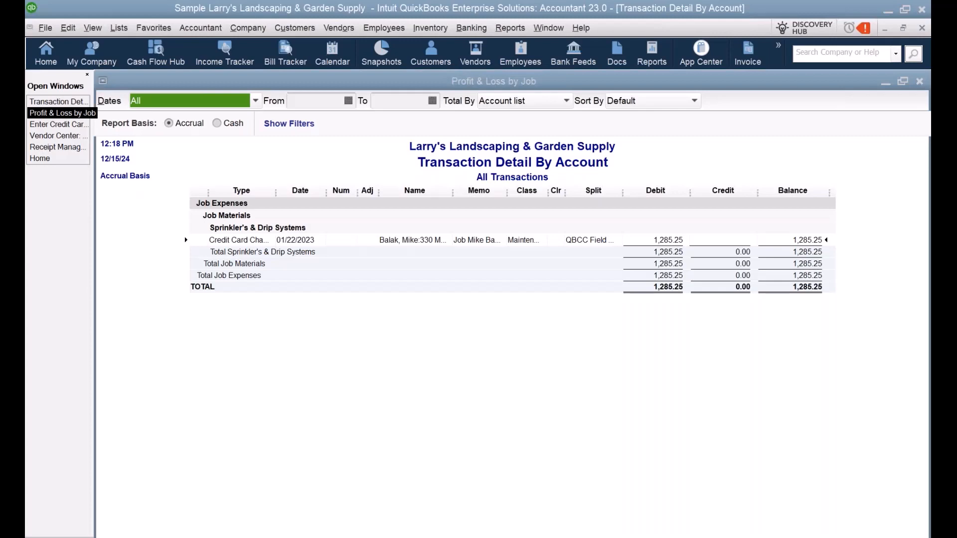
pyautogui.scroll(-2, 604, 412)
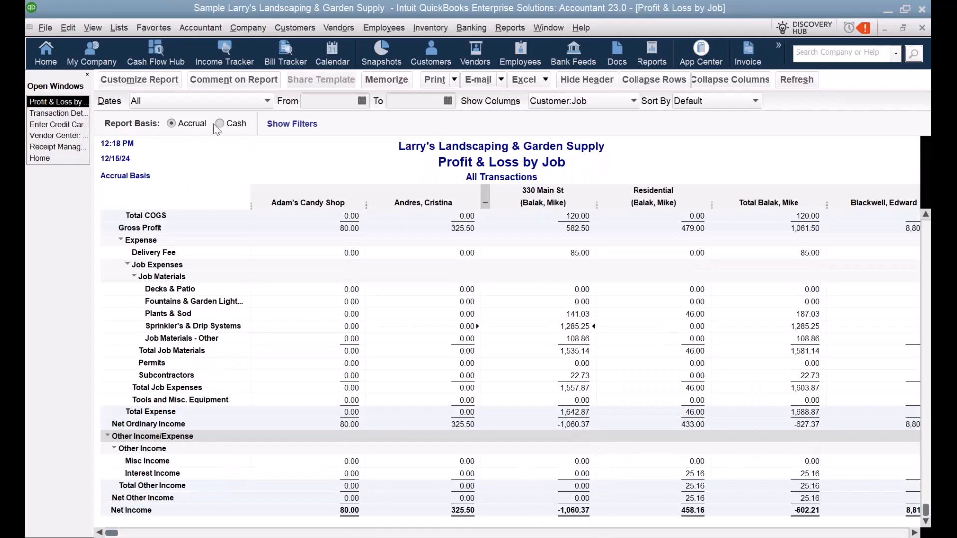
pyautogui.click(65, 115)
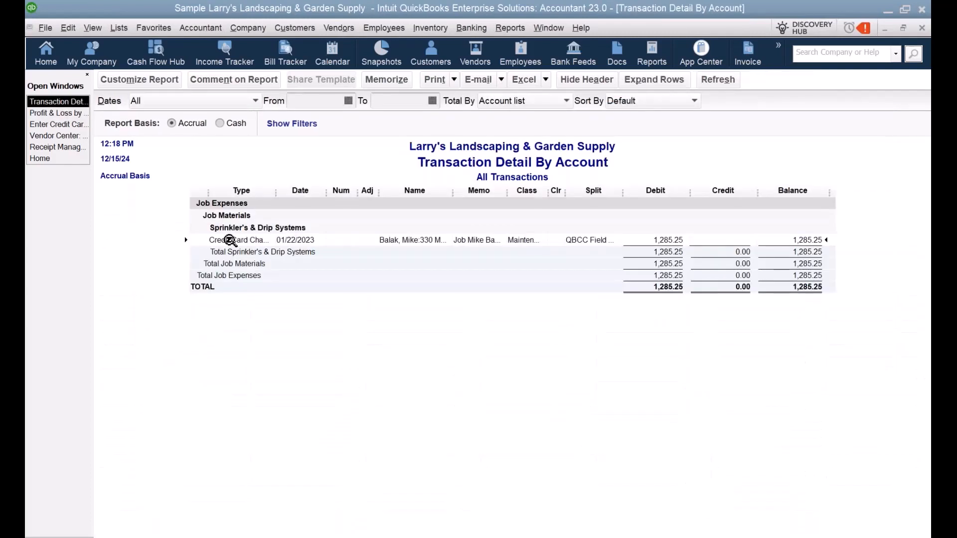
# Step: Open the 1,285.25 credit card charge and compare its Items and Expenses lines, widening the Account column
pyautogui.doubleClick(230, 241)
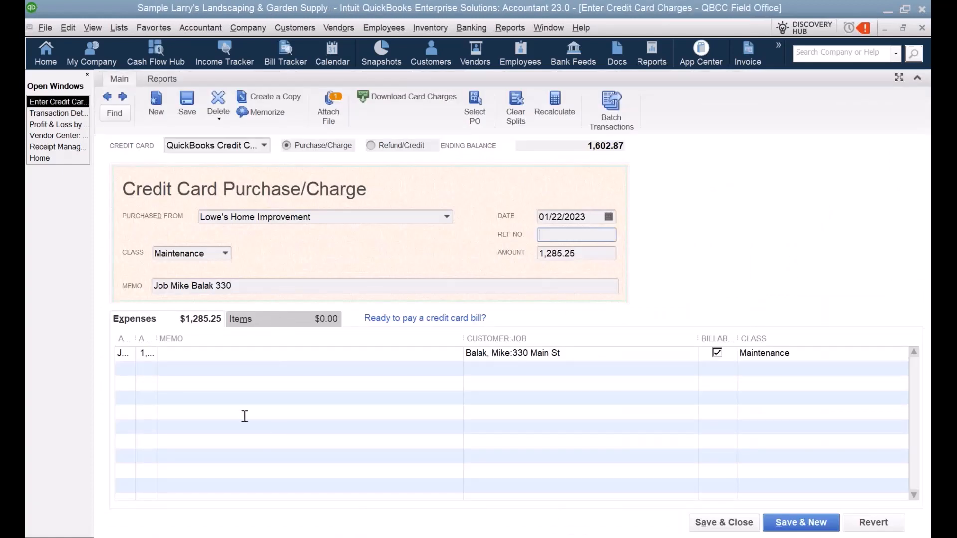
pyautogui.click(265, 319)
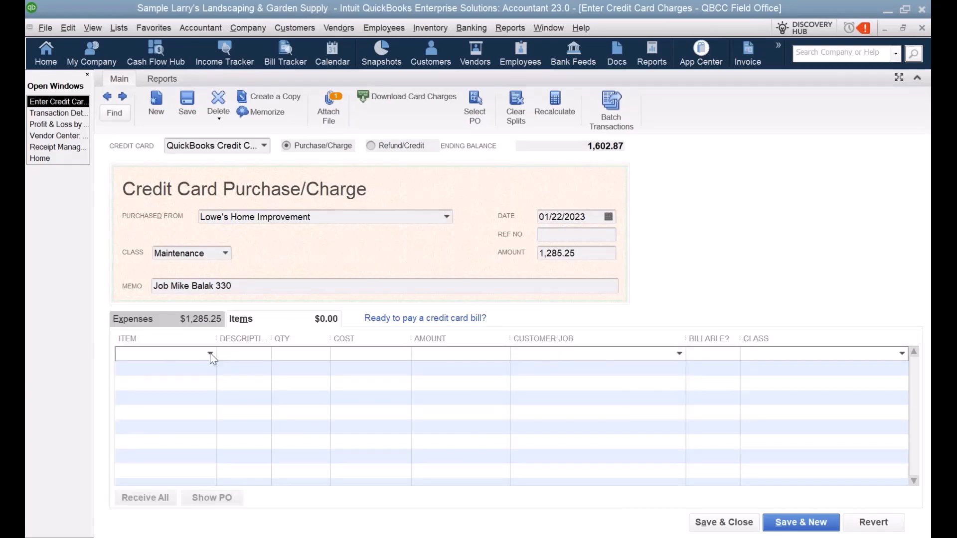
pyautogui.click(210, 355)
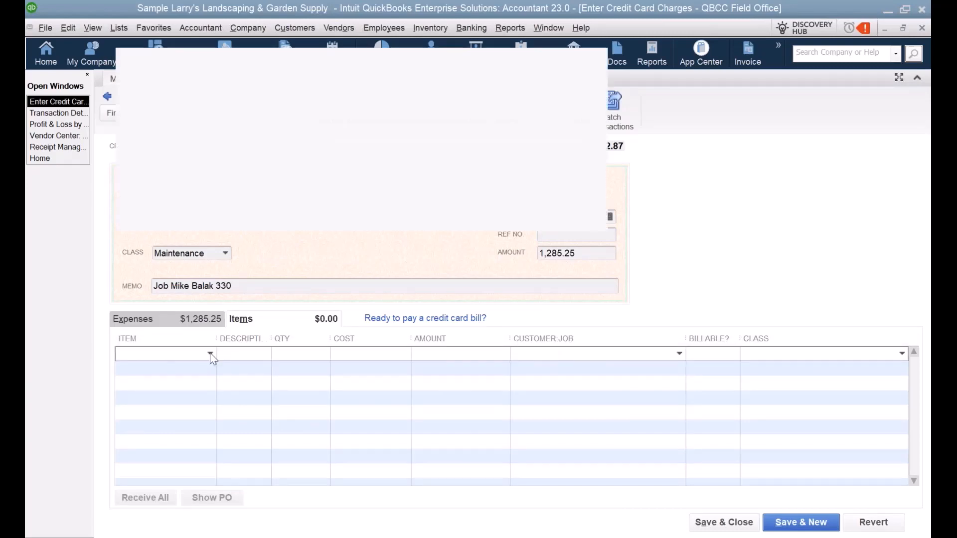
pyautogui.click(721, 235)
pyautogui.click(175, 319)
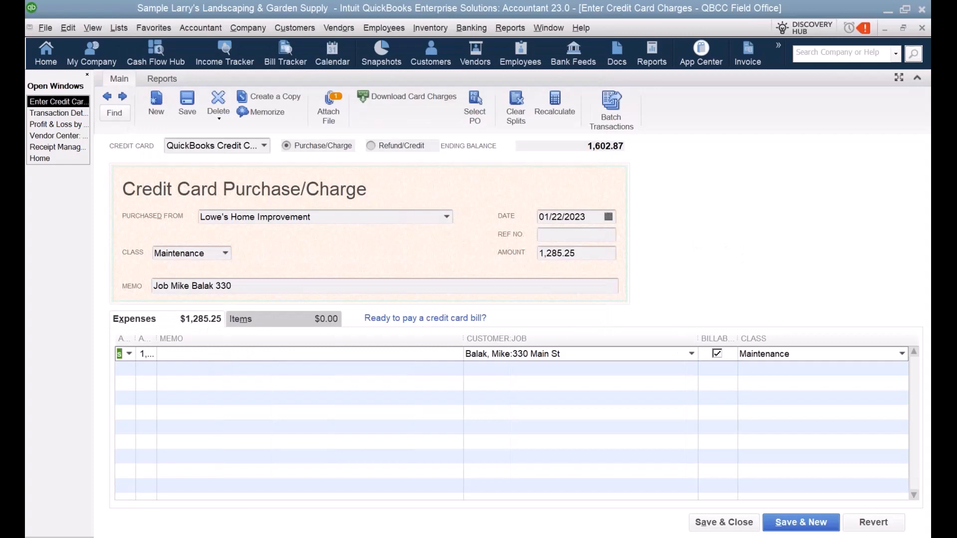
pyautogui.moveTo(136, 339); pyautogui.dragTo(253, 341)
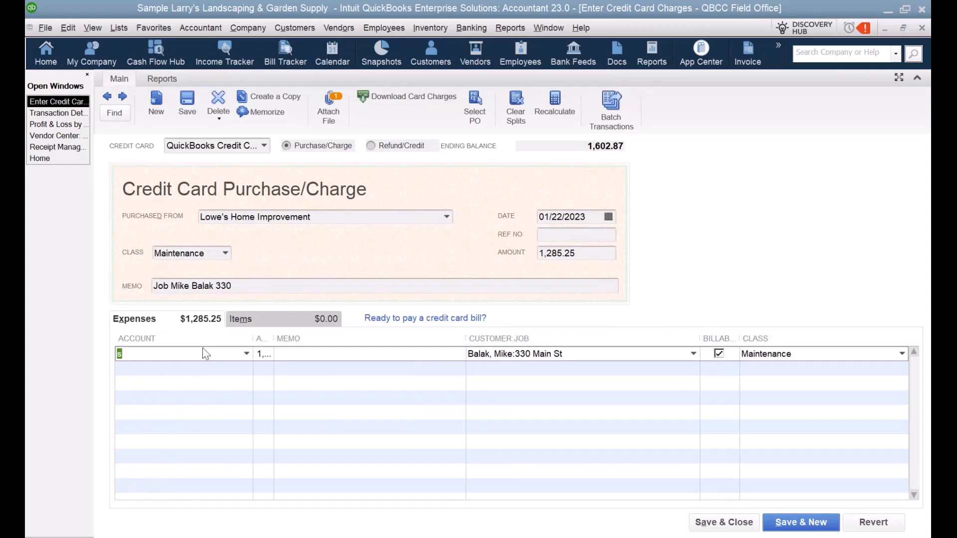
pyautogui.click(246, 354)
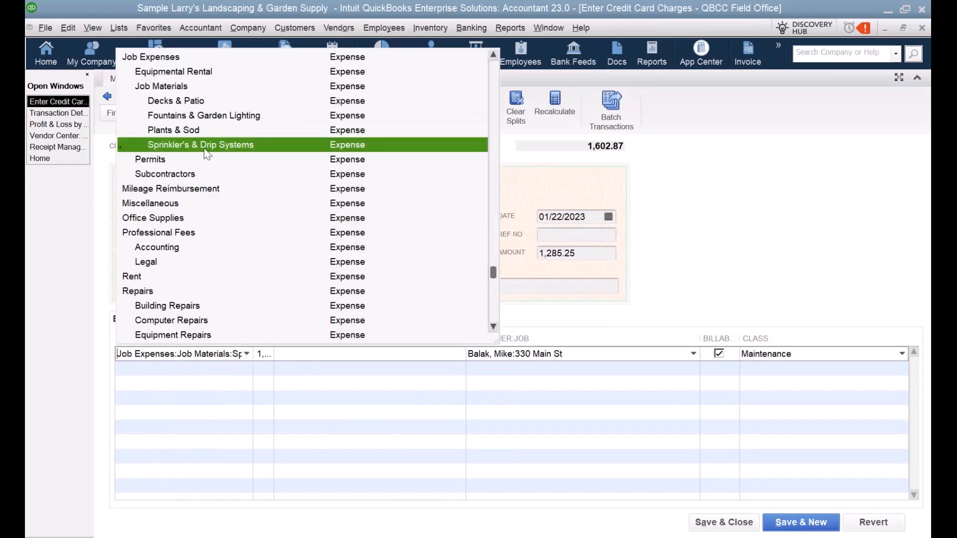
pyautogui.click(740, 289)
pyautogui.click(264, 321)
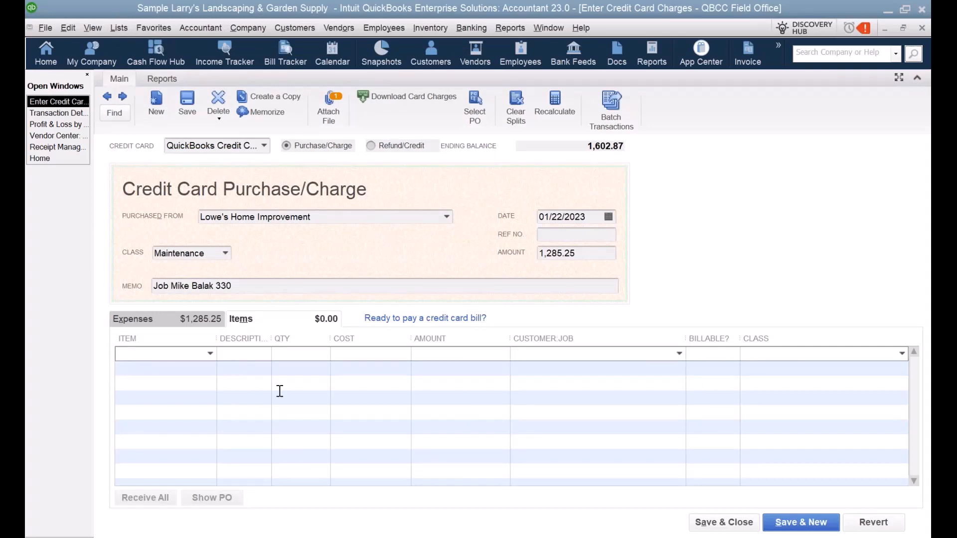
# Step: Browse the charge's item list without choosing anything, then return to the Profit & Loss by Job report
pyautogui.click(211, 353)
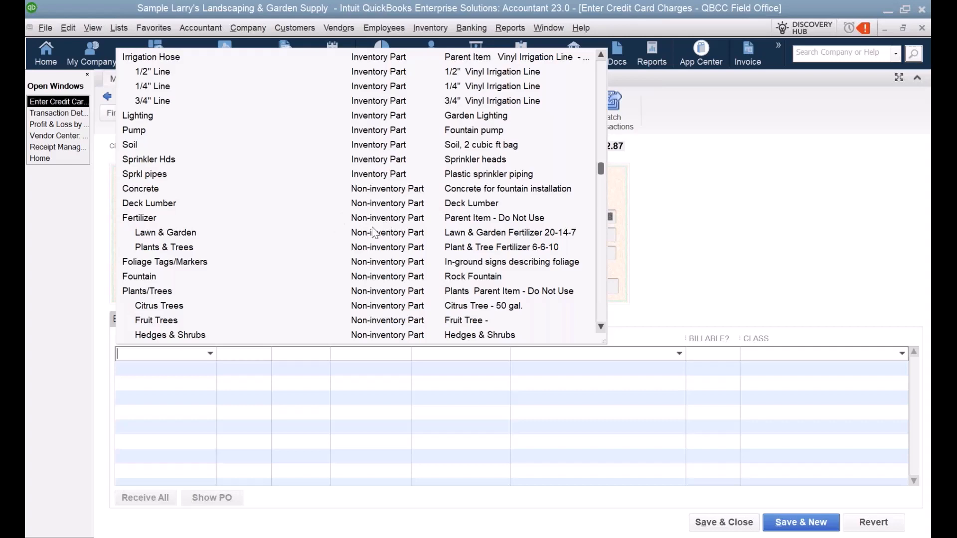
pyautogui.scroll(-1, 382, 233)
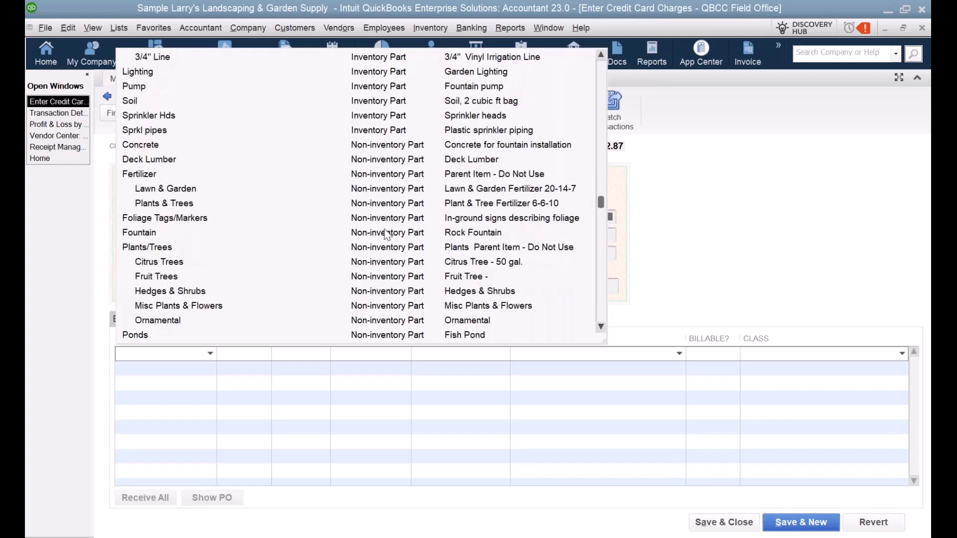
pyautogui.scroll(-3, 387, 234)
pyautogui.scroll(6, 392, 243)
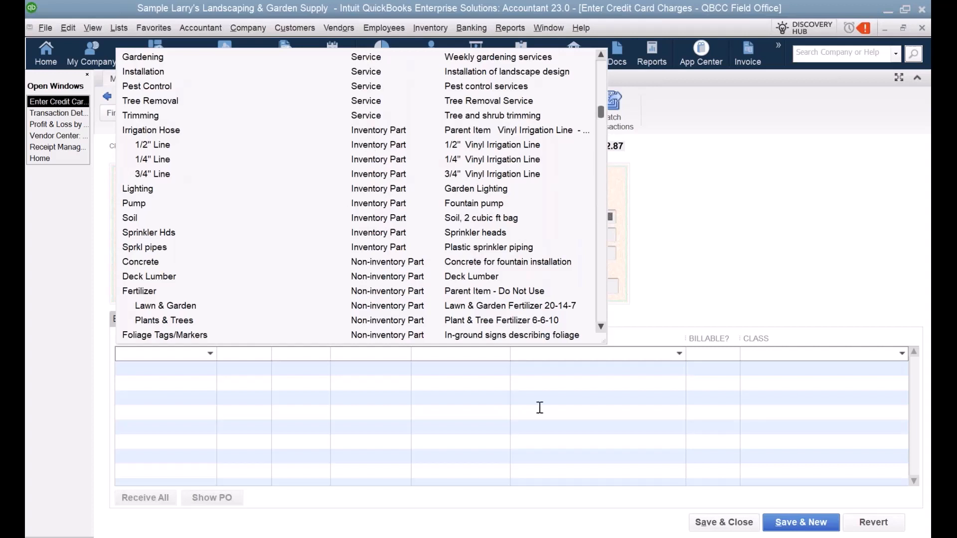
pyautogui.click(772, 248)
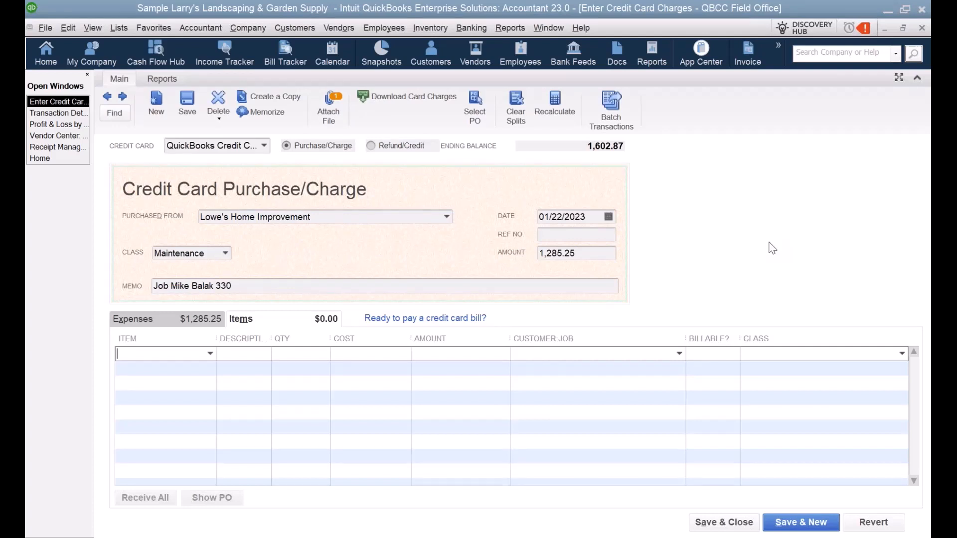
pyautogui.click(153, 315)
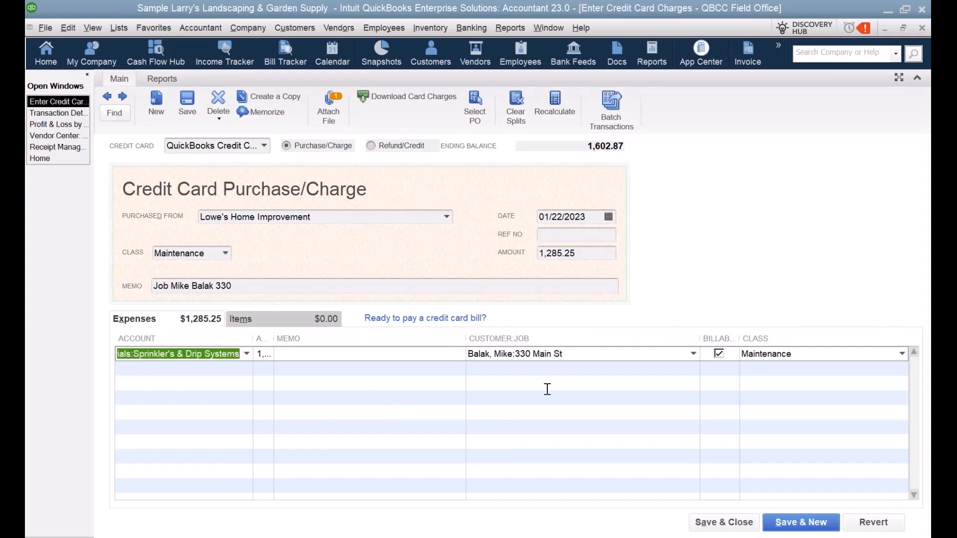
pyautogui.click(59, 125)
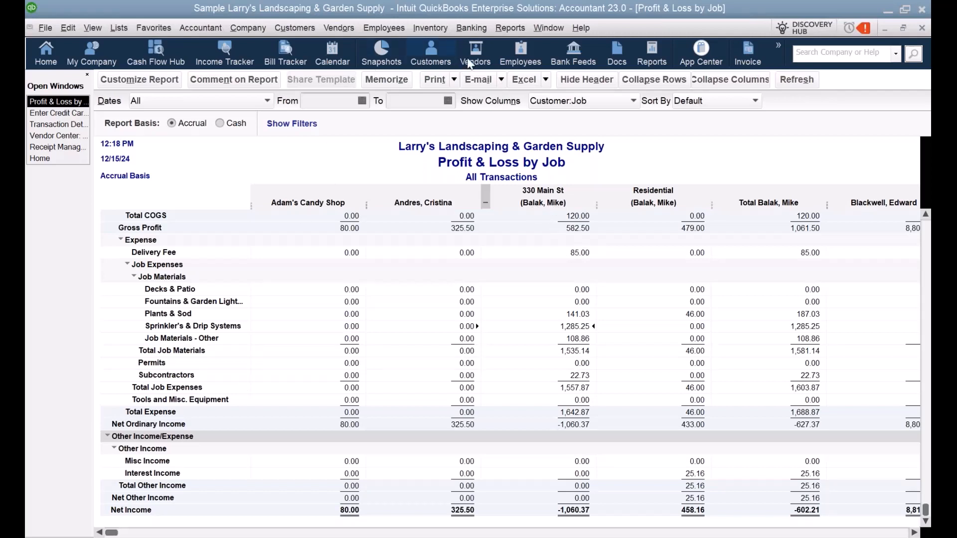
# Step: Start an account reconciliation from Banking > Reconcile
pyautogui.click(471, 28)
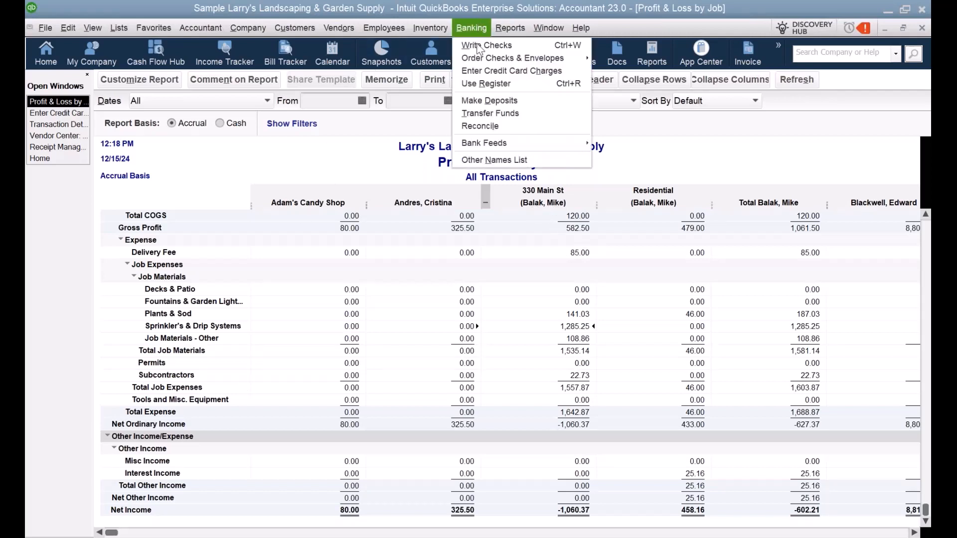
pyautogui.click(481, 127)
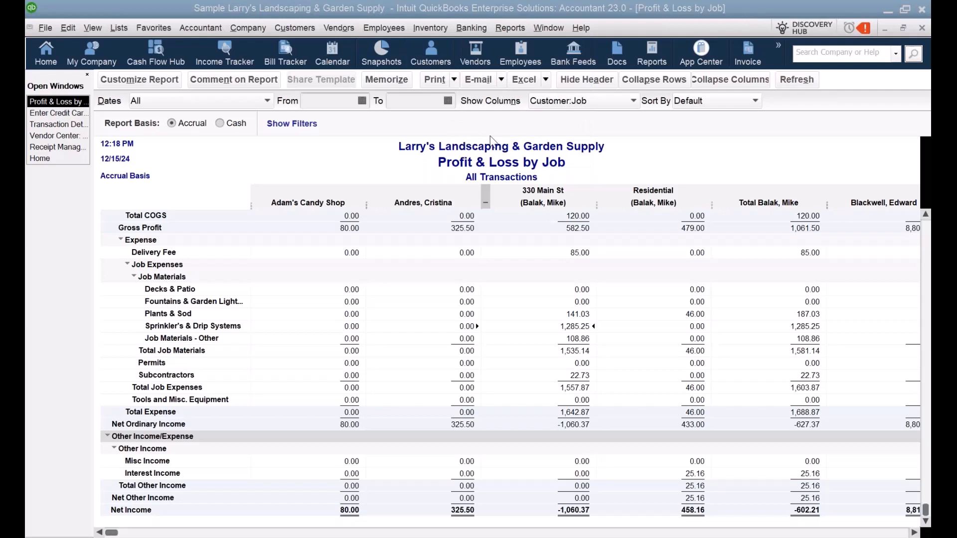
# Step: Reconcile the QBCC Field Office credit card with a 0 ending balance
pyautogui.click(181, 111)
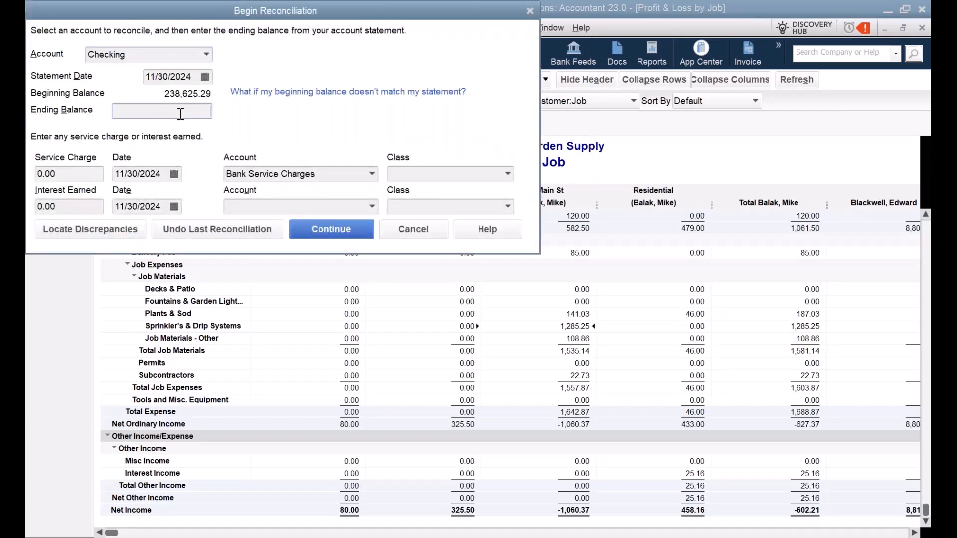
pyautogui.click(200, 53)
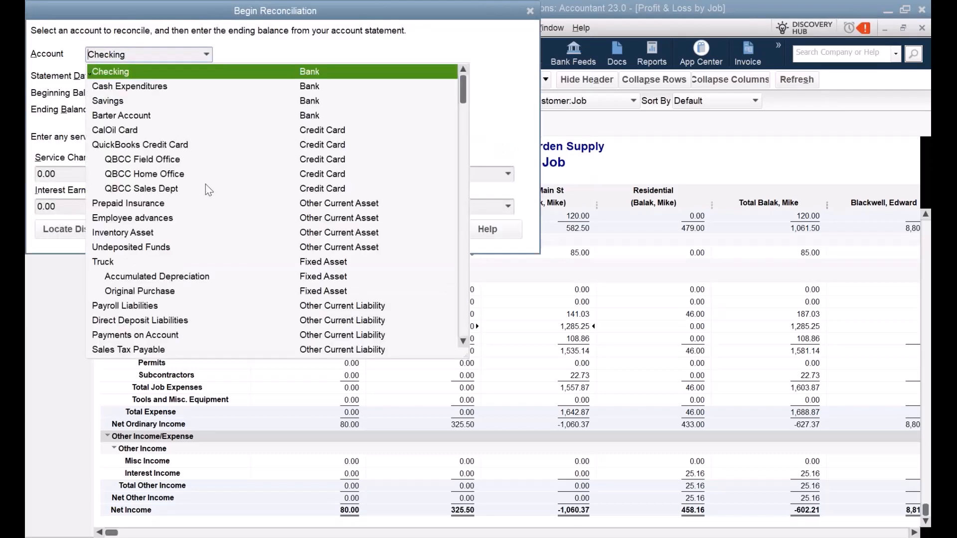
pyautogui.click(129, 162)
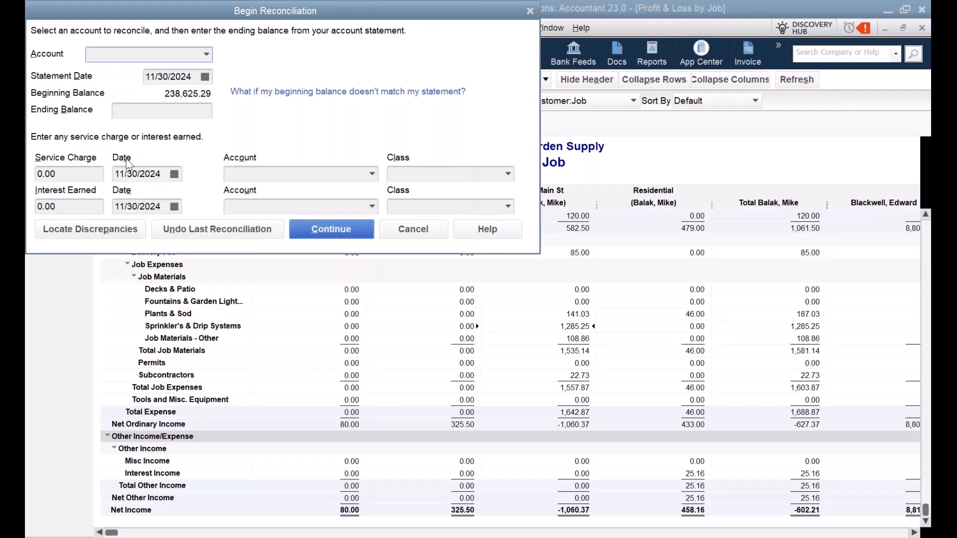
pyautogui.click(192, 110)
pyautogui.write('0')
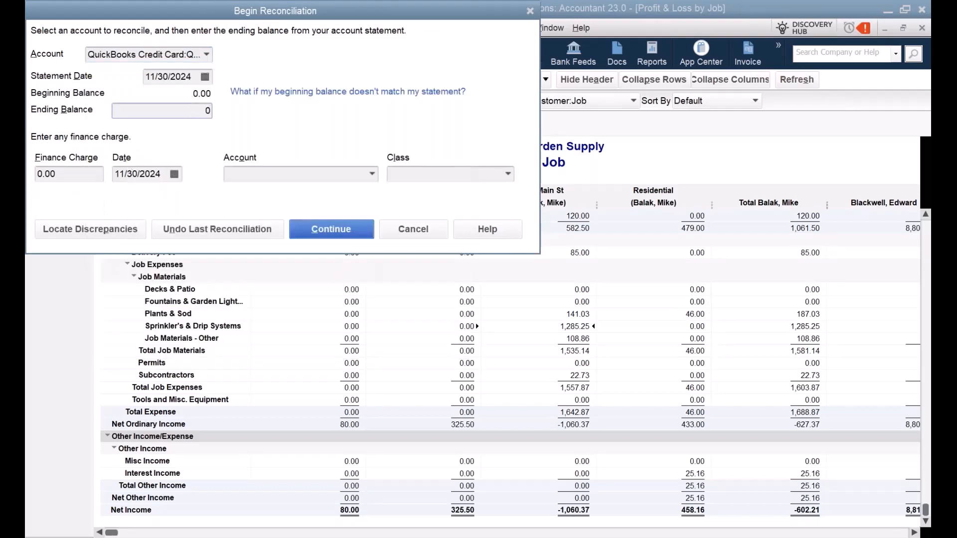
pyautogui.click(330, 226)
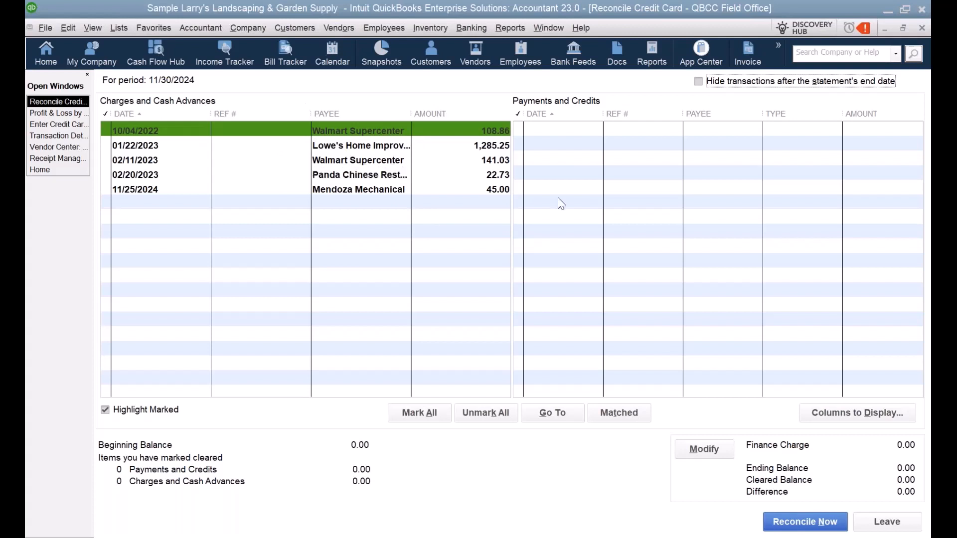
# Step: Close the credit card reconciliation, open Vendors > Receipt Management, and expand the first Walmart receipt's options
pyautogui.click(922, 29)
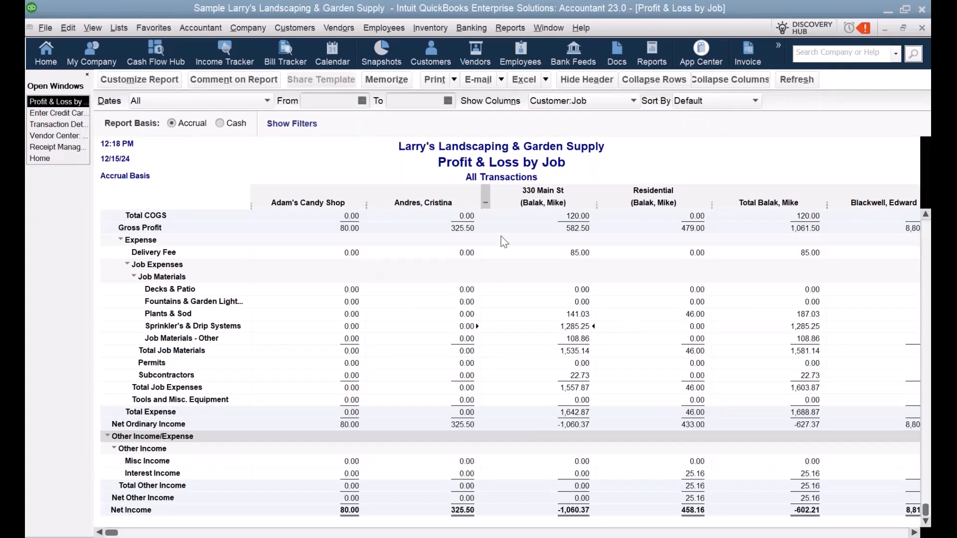
pyautogui.click(339, 28)
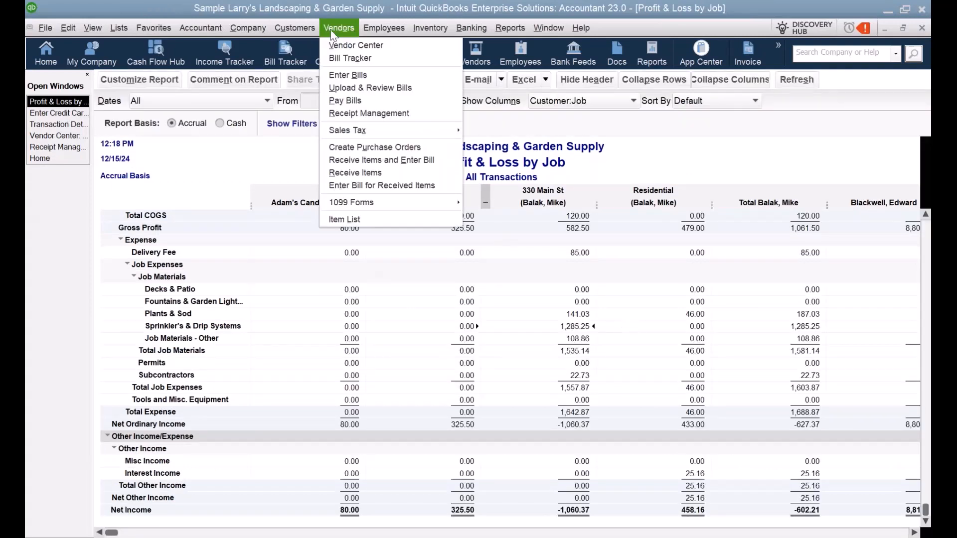
pyautogui.click(373, 114)
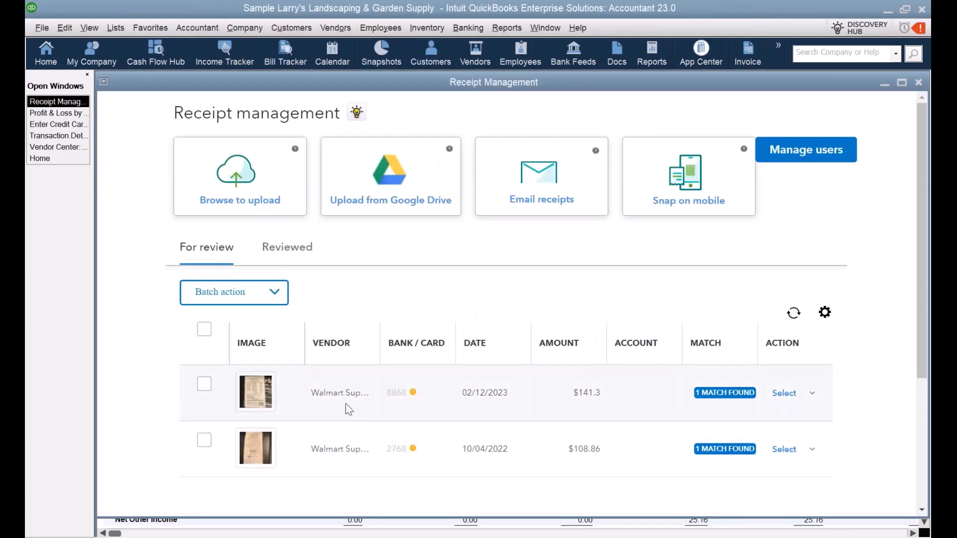
pyautogui.click(812, 394)
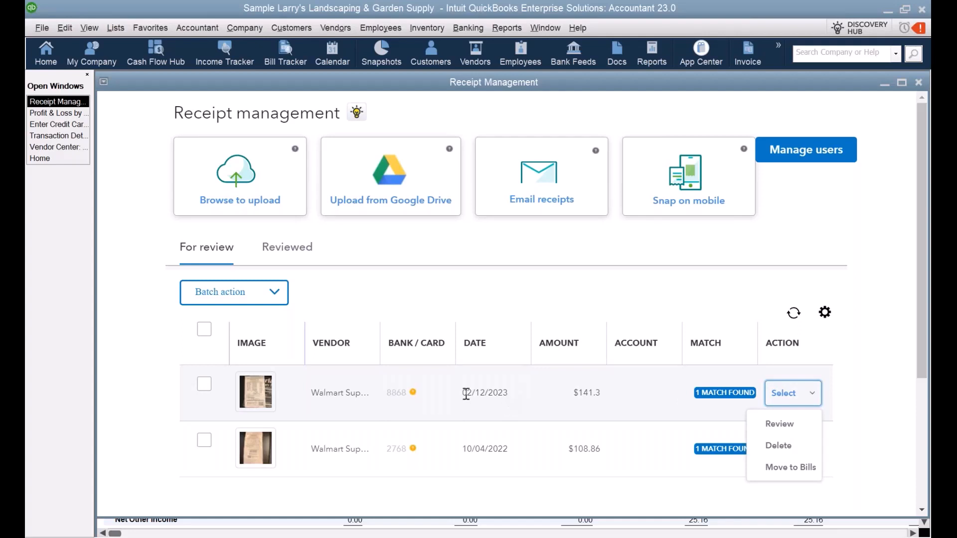
pyautogui.moveTo(267, 401)
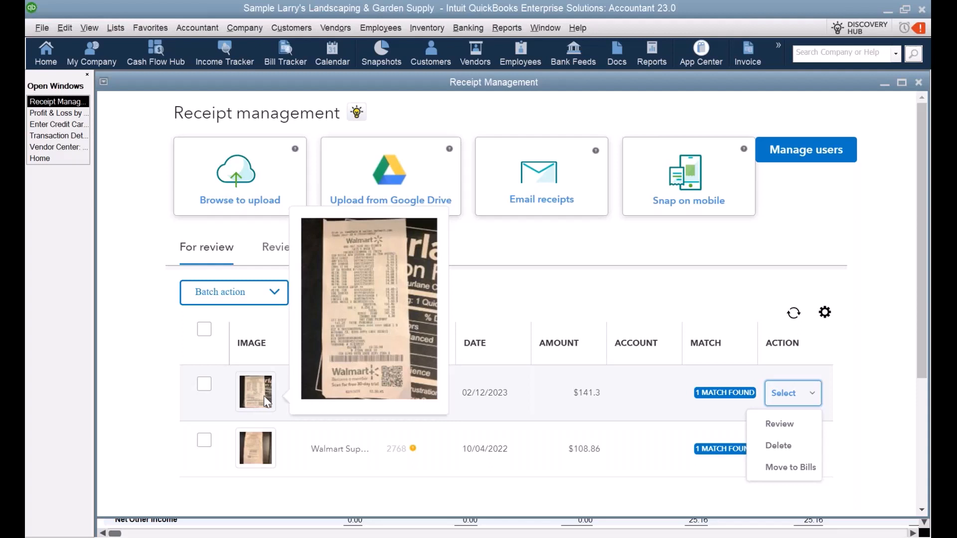
# Step: Delete the 02/12/2023 Walmart receipt for $141.3 and confirm the deletion
pyautogui.click(797, 453)
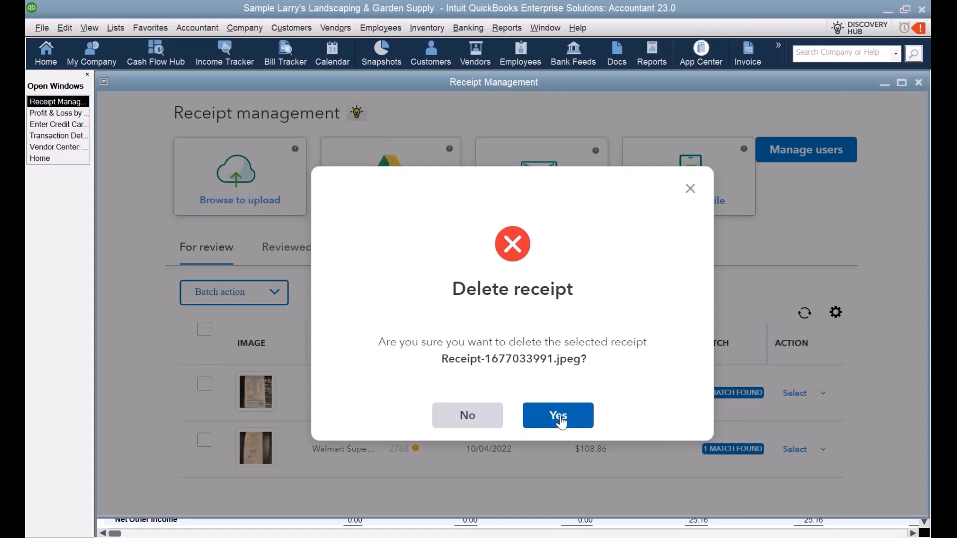
pyautogui.click(561, 421)
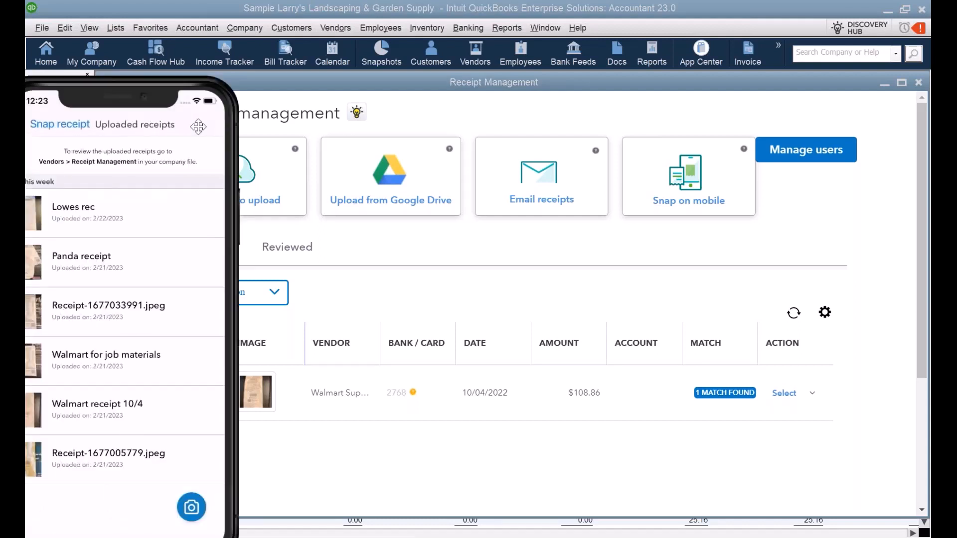
pyautogui.moveTo(198, 126); pyautogui.dragTo(596, 85)
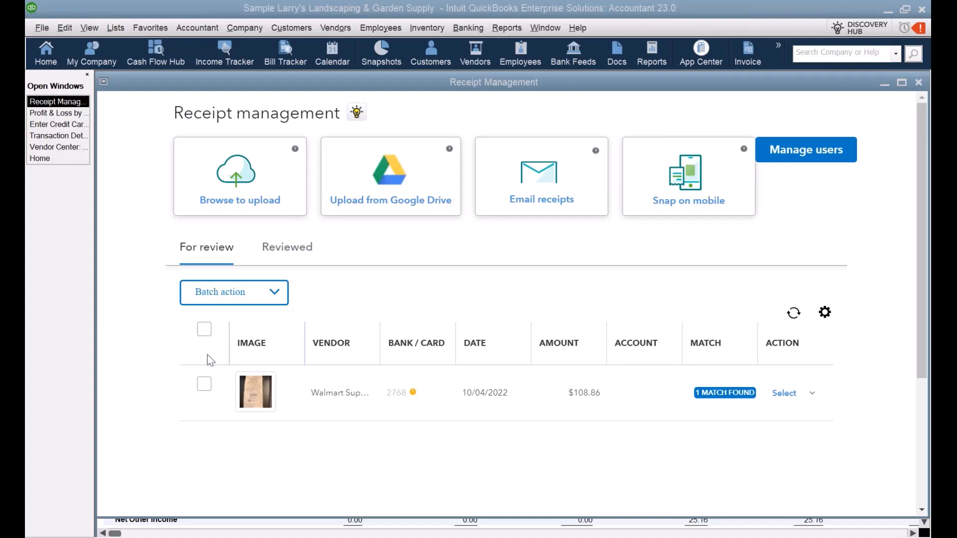
# Step: Bring the Lowe's 1,285.25 credit card charge to the front and maximize it
pyautogui.click(58, 128)
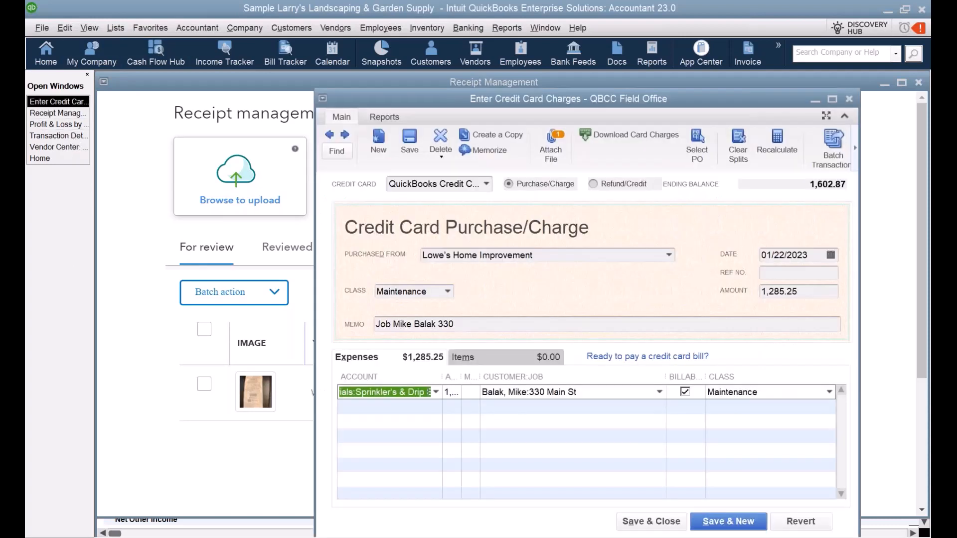
pyautogui.hotkey('ctrl', 'F10')
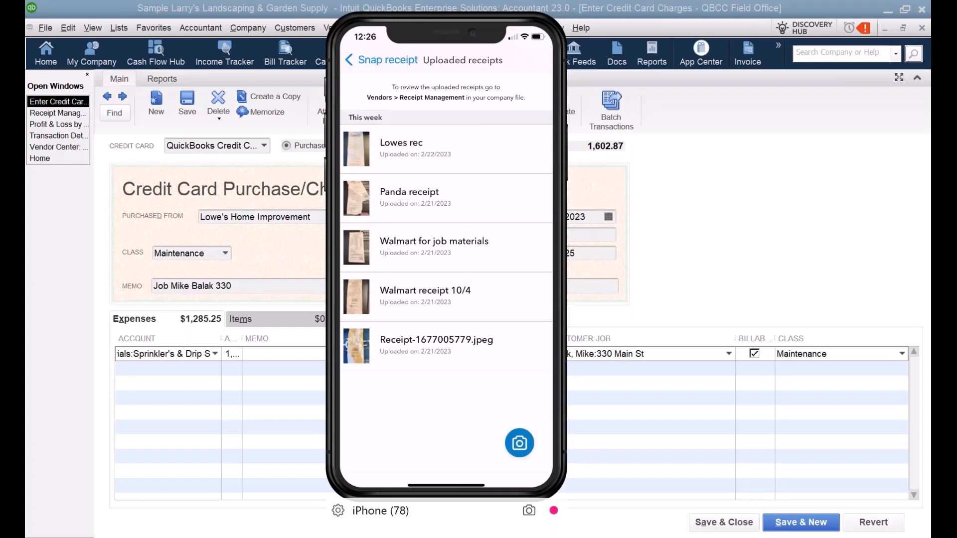
# Step: Shift the phone mirror left and return to Receipt Management showing the $108.86 receipt
pyautogui.moveTo(419, 62); pyautogui.dragTo(26, 89)
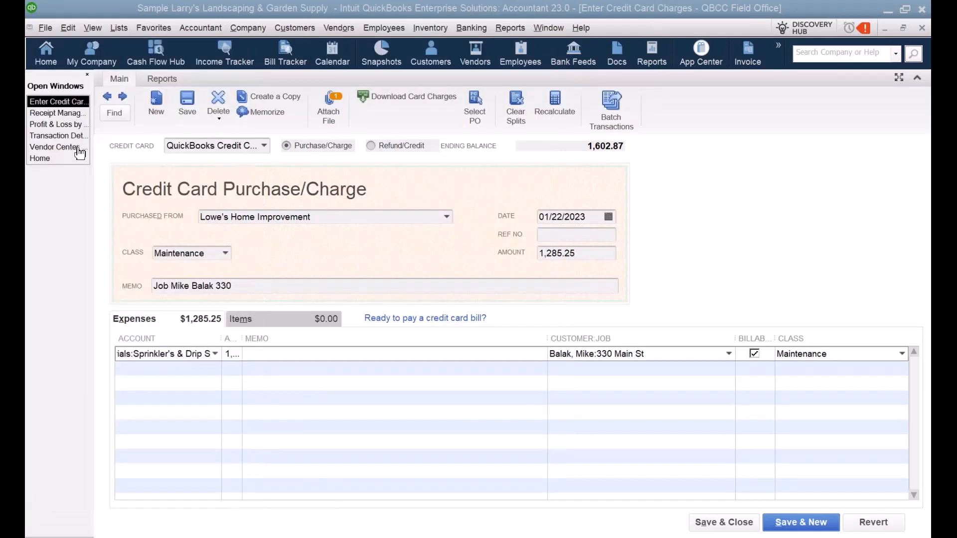
pyautogui.click(68, 114)
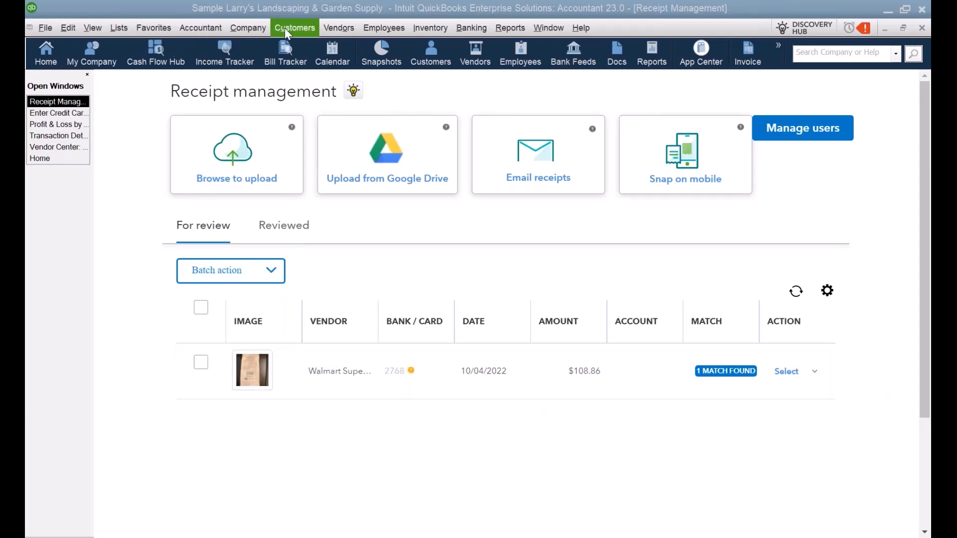
# Step: Reopen the 01/22/2023 Lowe's credit card charge from the Vendor Center transactions
pyautogui.click(55, 148)
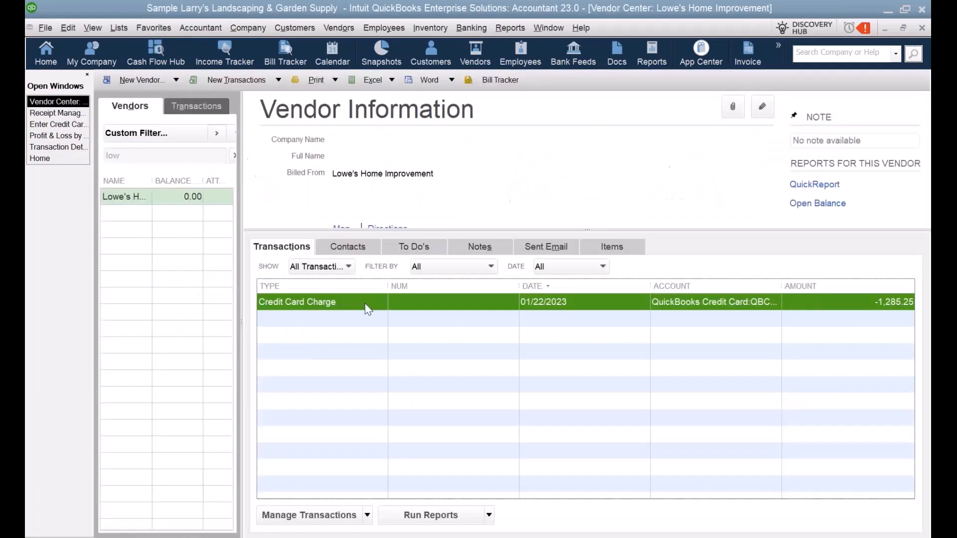
pyautogui.doubleClick(366, 304)
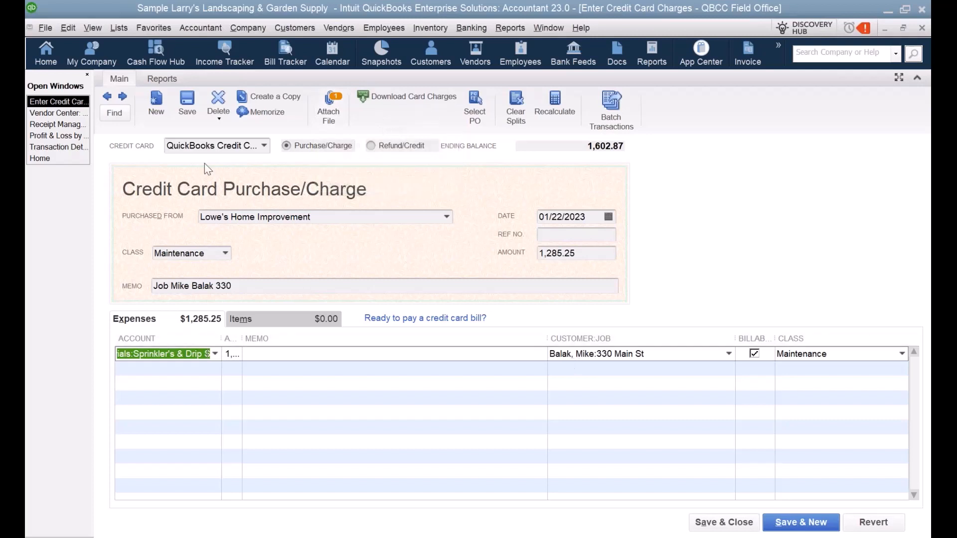
# Step: Check Select PO for open Lowe's purchase orders, finding none
pyautogui.click(476, 103)
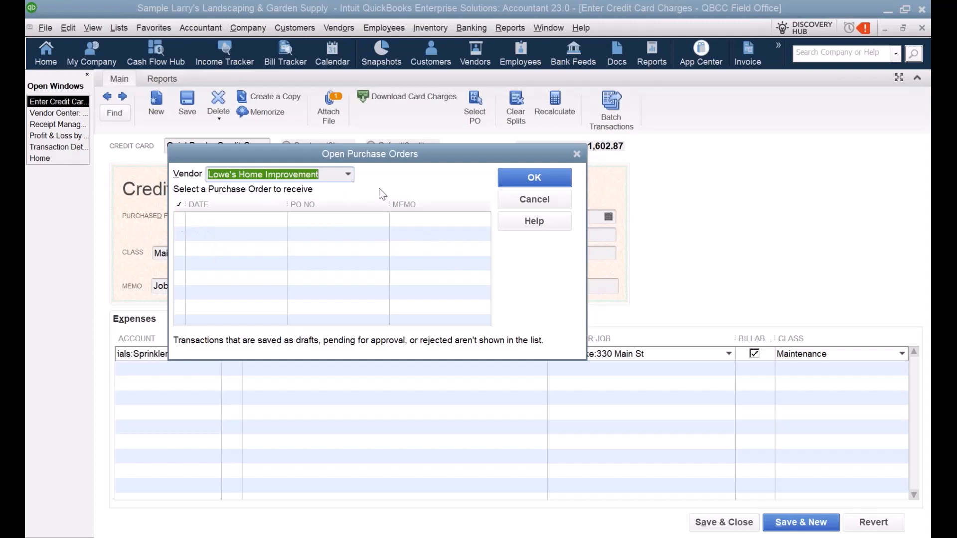
# Step: Cancel the empty Open Purchase Orders window to return to the Lowe's charge
pyautogui.click(560, 204)
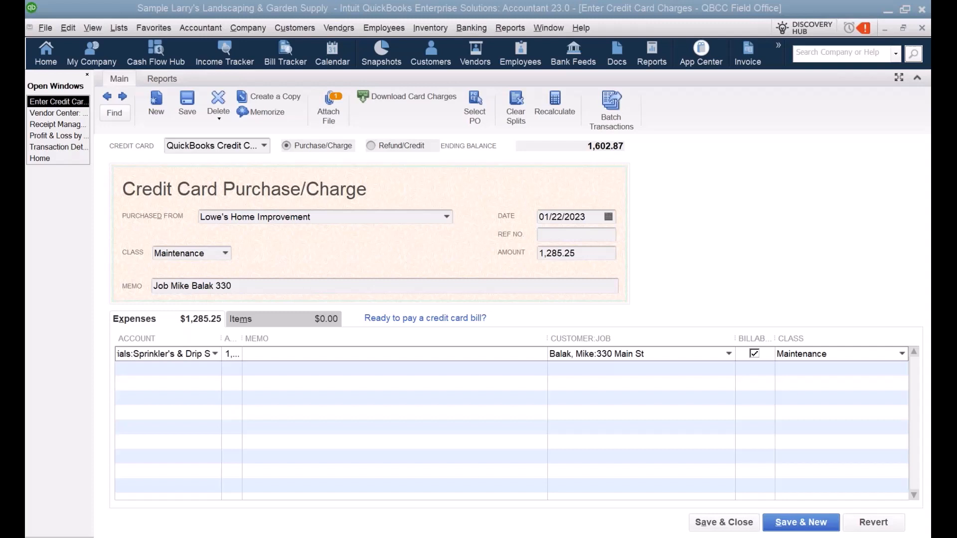
# Step: Switch to Receipt Management, where the $108.86 Walmart receipt awaits review
pyautogui.click(74, 129)
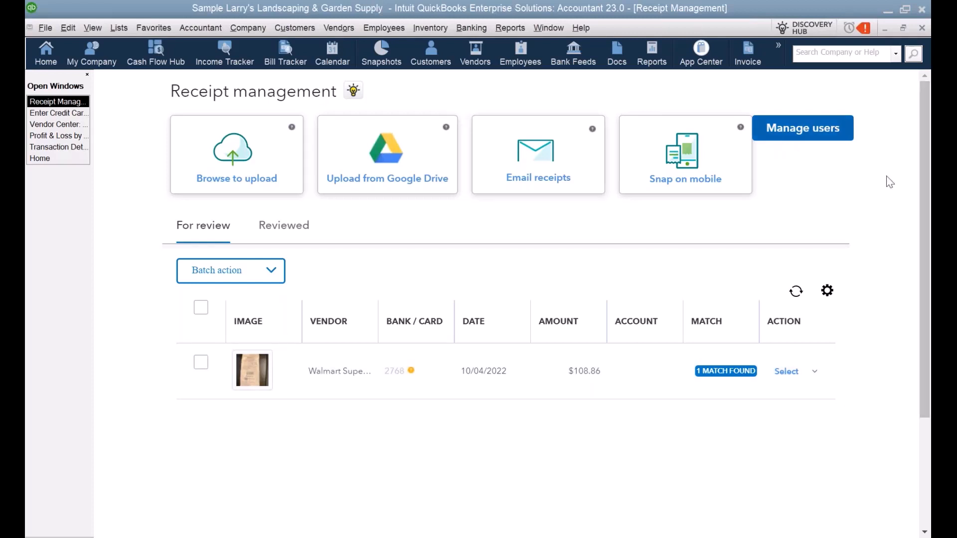
pyautogui.click(843, 141)
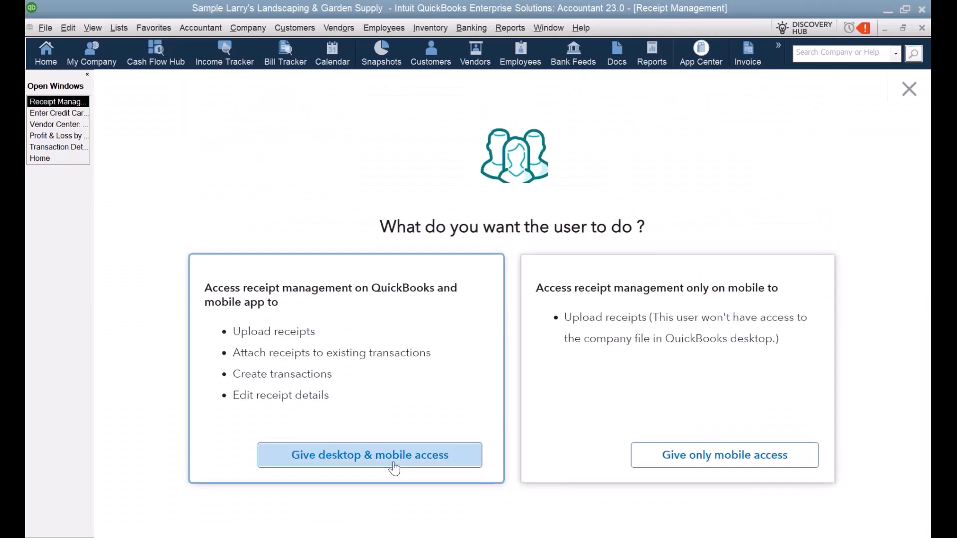
pyautogui.click(394, 465)
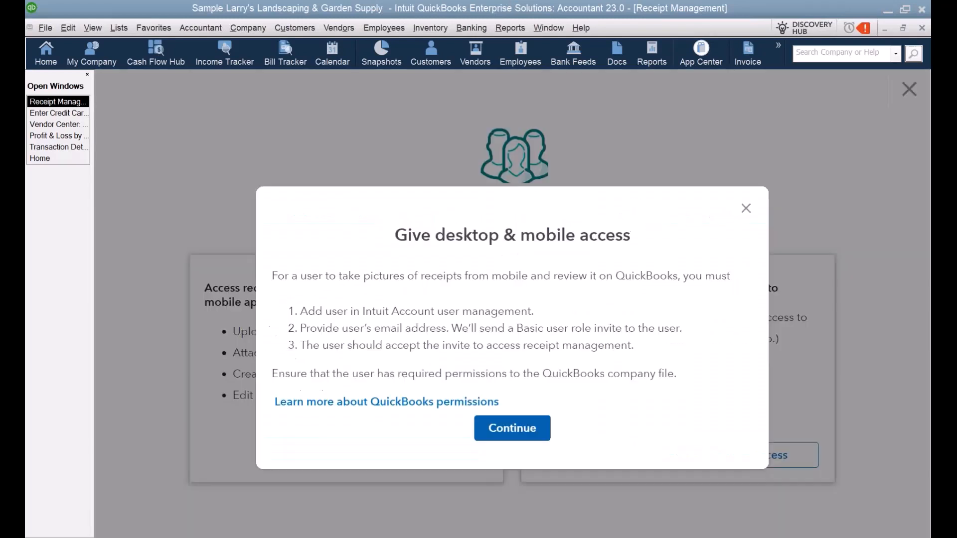
pyautogui.click(532, 437)
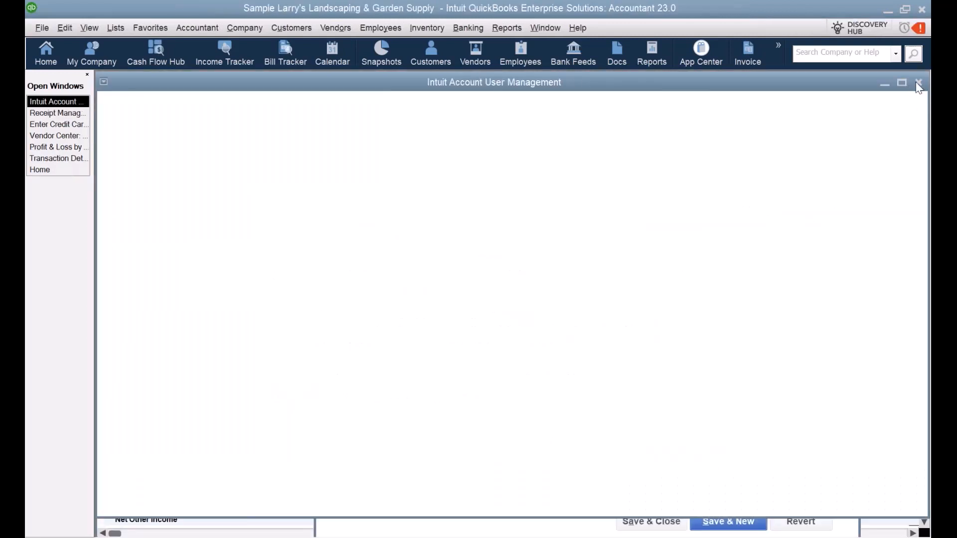
pyautogui.click(918, 82)
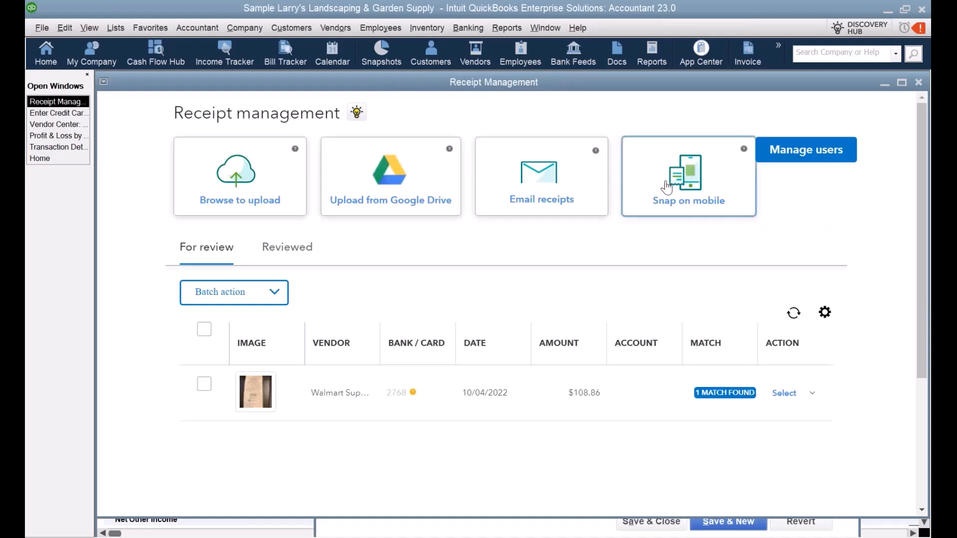
# Step: Show the Snap on mobile upload instructions and centre the mirrored phone screen
pyautogui.click(688, 179)
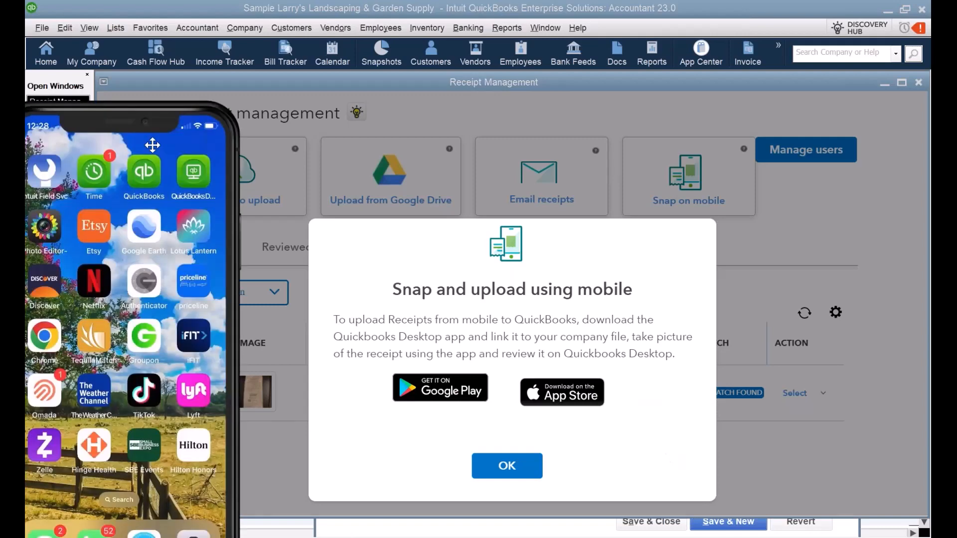
pyautogui.moveTo(153, 145); pyautogui.dragTo(429, 47)
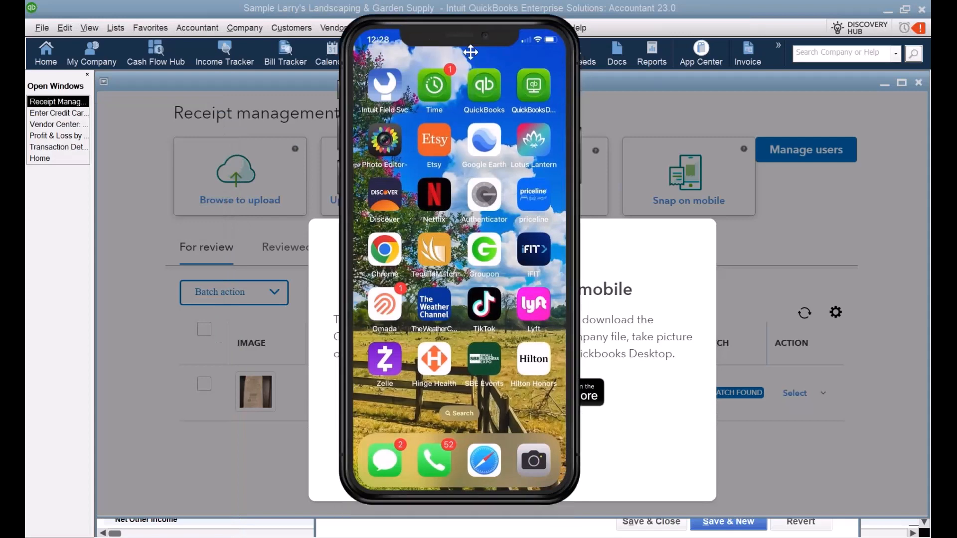
pyautogui.moveTo(471, 52); pyautogui.dragTo(458, 53)
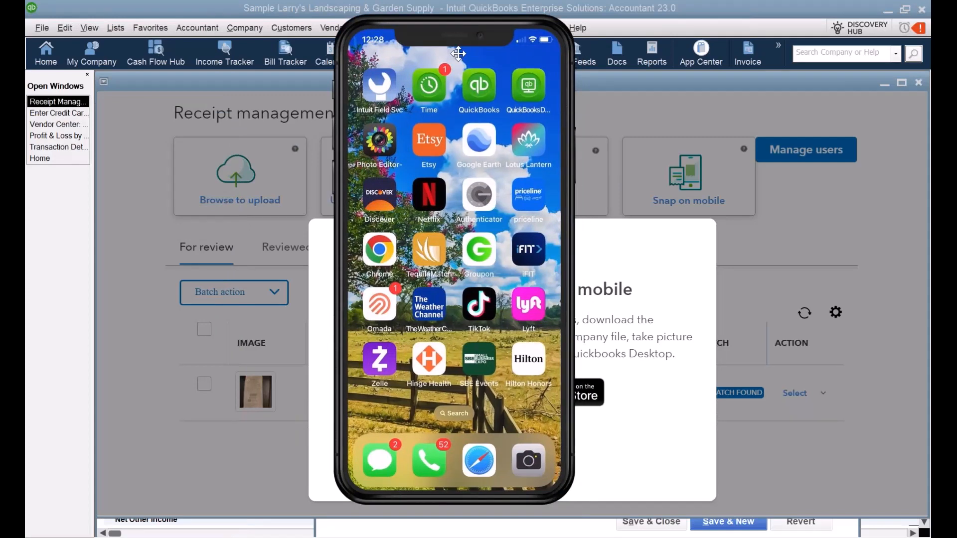